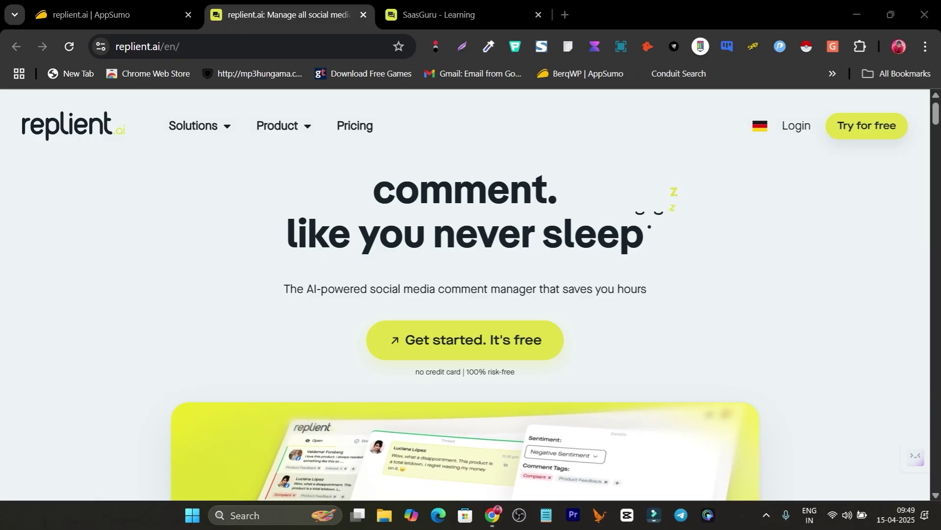
# Look through the replient.ai home page, from the headline to the section on broken engagement.
pyautogui.scroll(-9, 187, 266)
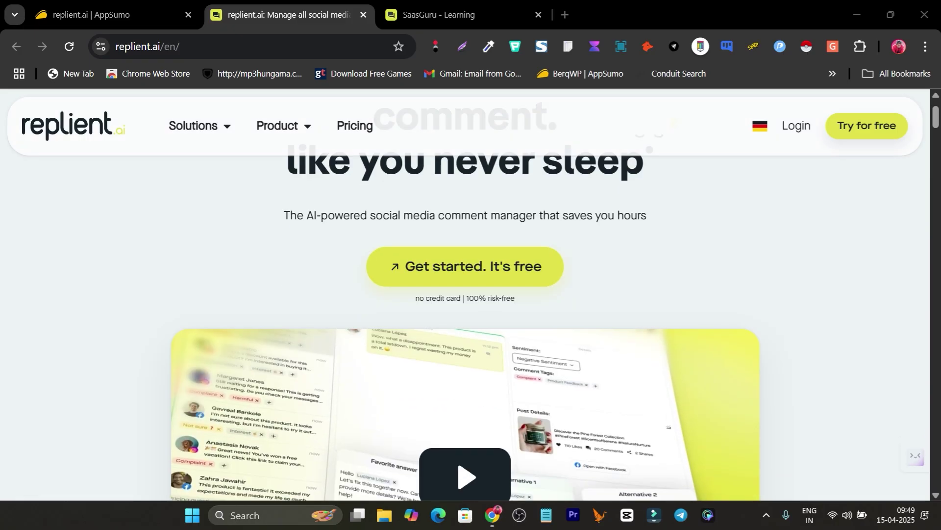
pyautogui.scroll(-3, 187, 265)
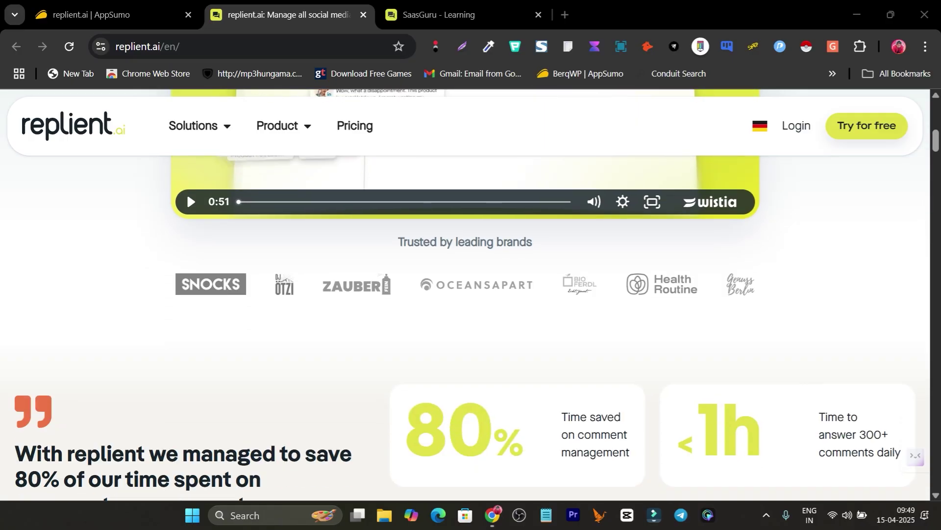
pyautogui.scroll(-4, 471, 294)
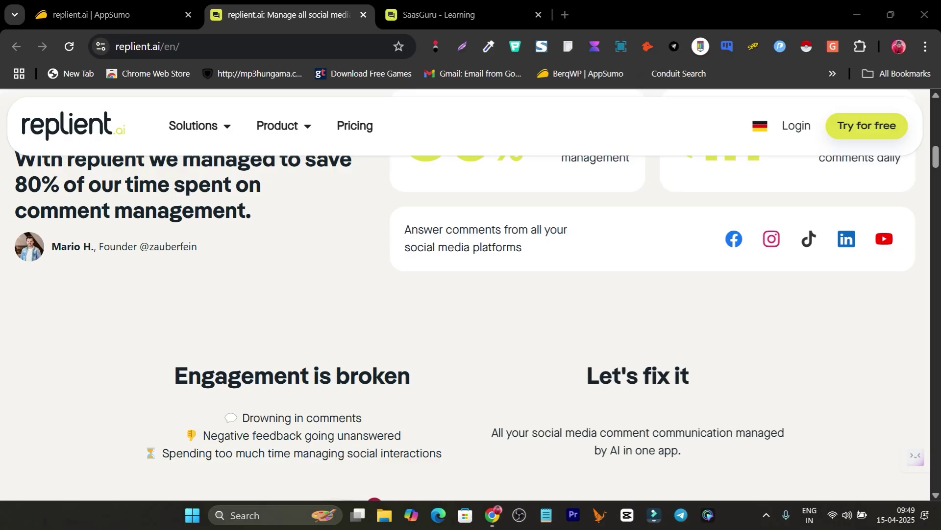
# Switch to SaasGuru's Learning page and review which channels and additional sources can be added to the brand.
pyautogui.click(463, 15)
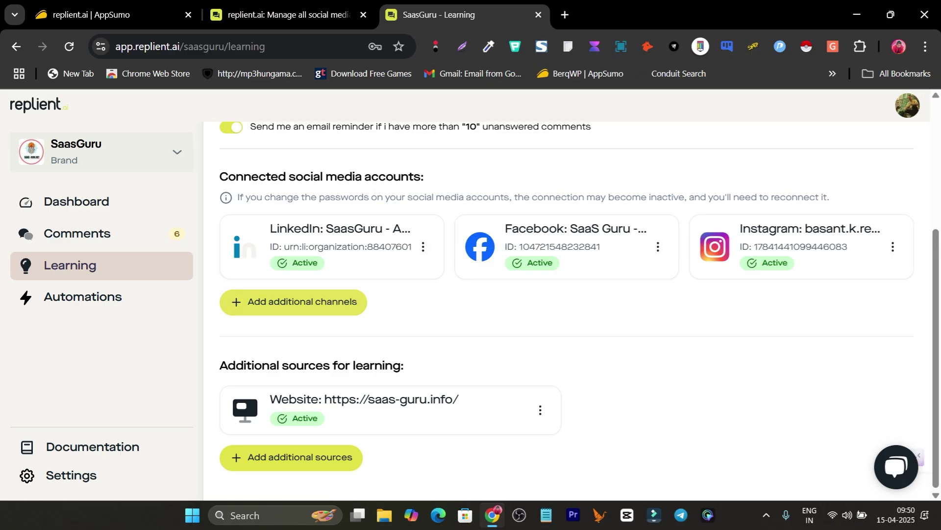
pyautogui.click(293, 302)
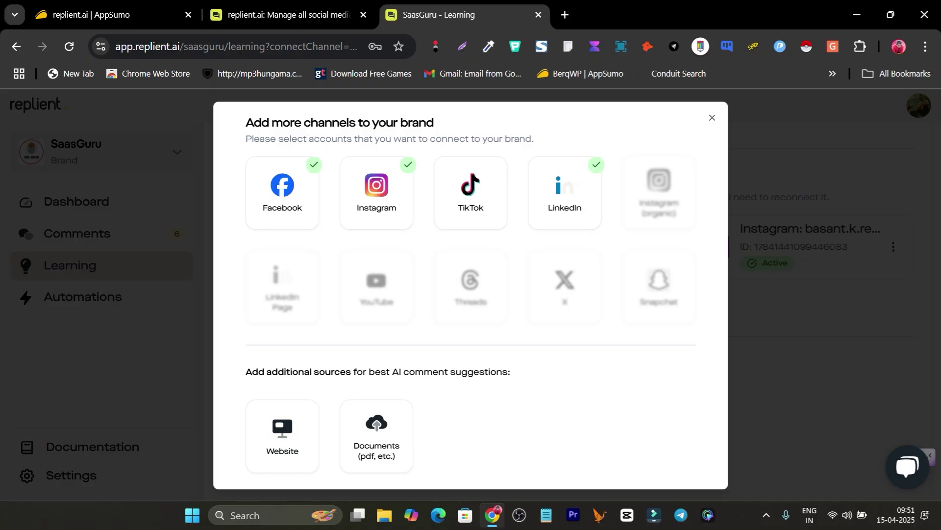
pyautogui.click(712, 118)
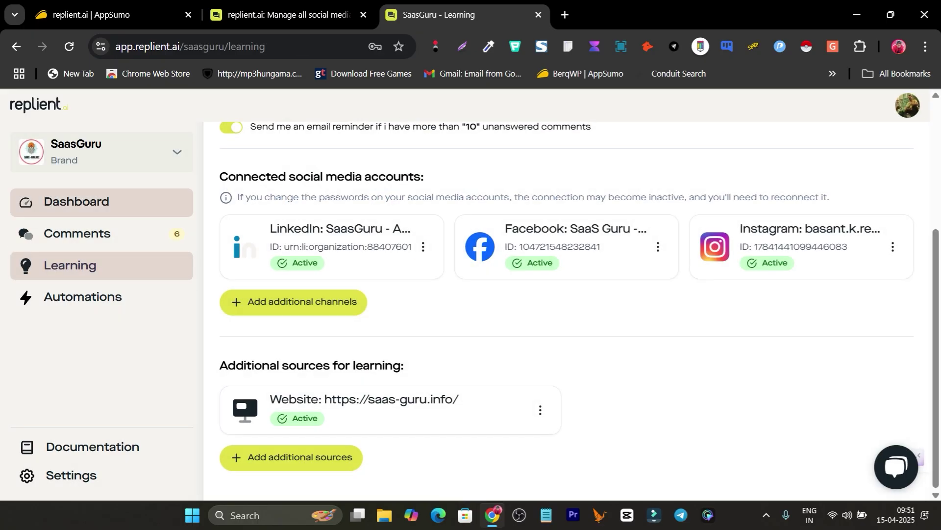
# Open the brand's Dashboard and look through the New Comments list.
pyautogui.click(76, 202)
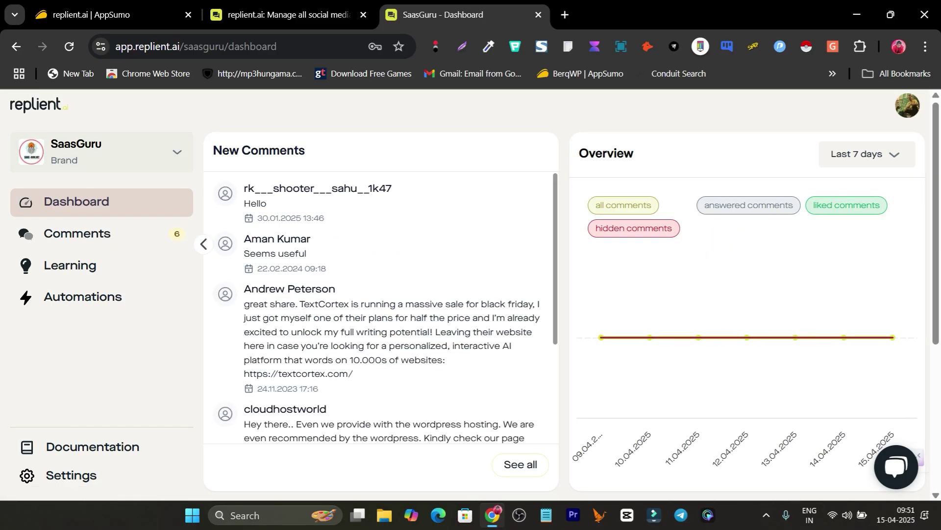
pyautogui.scroll(-3, 380, 307)
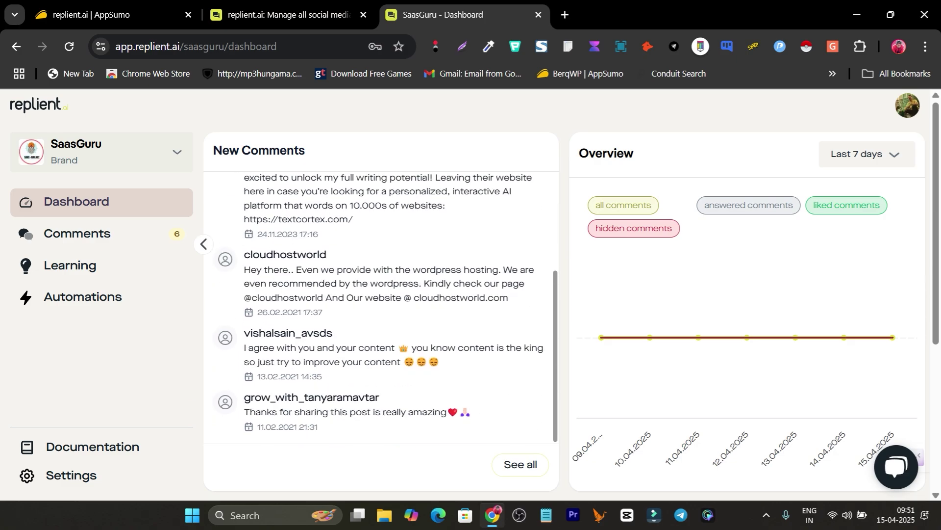
pyautogui.scroll(3, 380, 307)
# Open the brand's comments and look through the ones already marked Done.
pyautogui.click(77, 233)
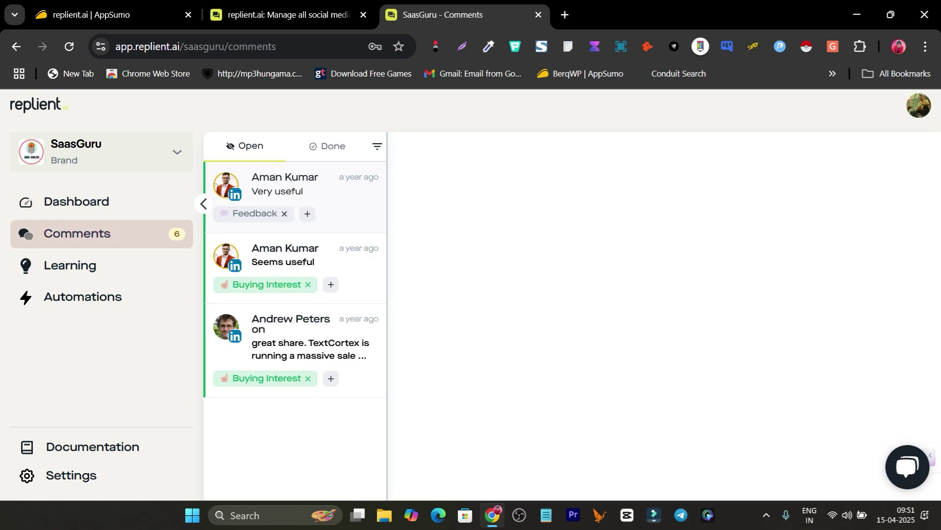
pyautogui.click(327, 147)
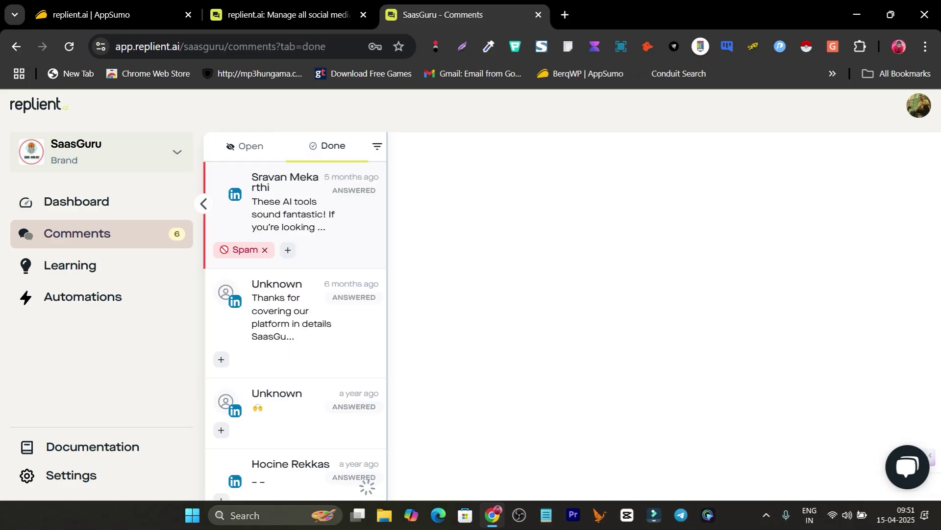
pyautogui.scroll(-5, 294, 329)
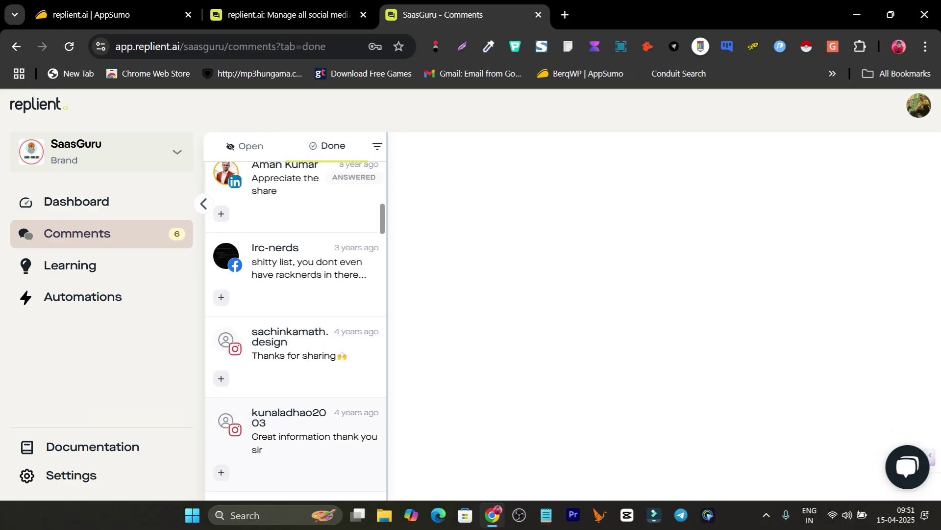
pyautogui.scroll(-2, 294, 328)
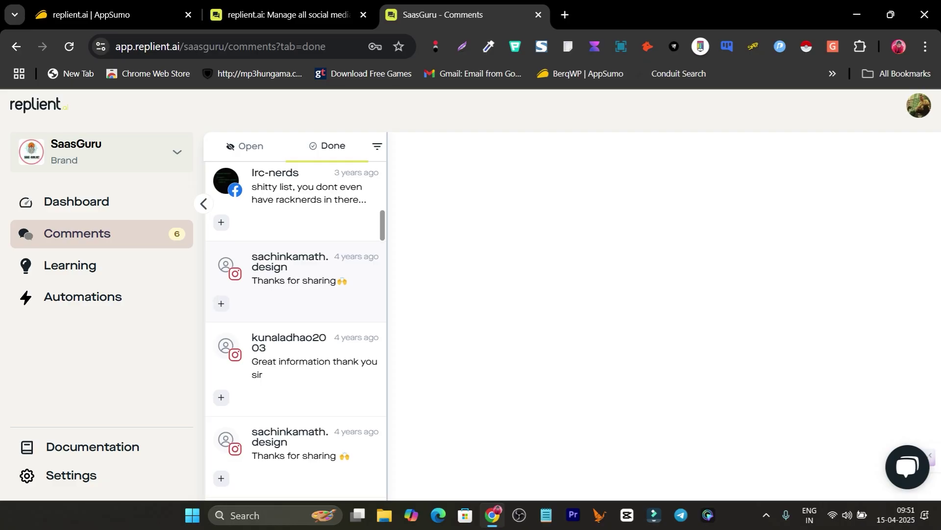
pyautogui.scroll(8, 294, 328)
pyautogui.scroll(3, 295, 328)
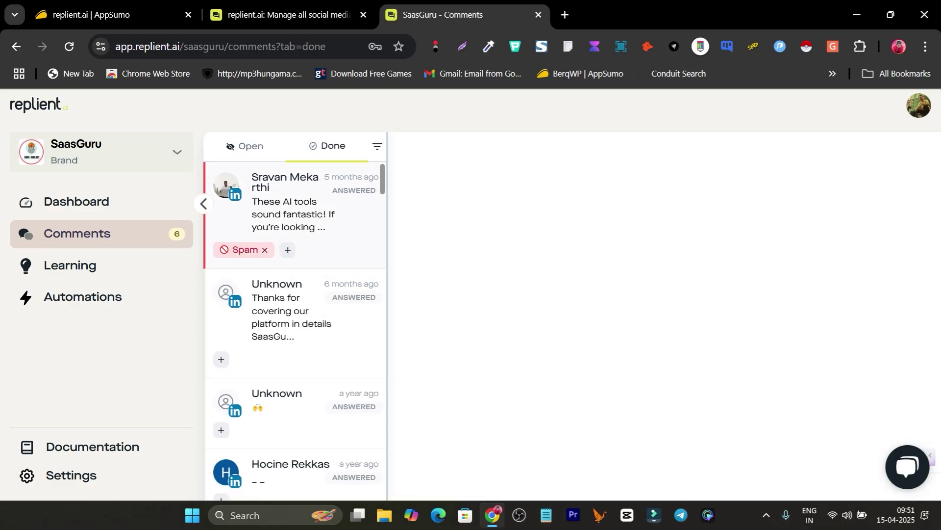
# Among the open comments, review the AI replies for the Instagram comment "Hello" and send the Favorite answer.
pyautogui.click(244, 146)
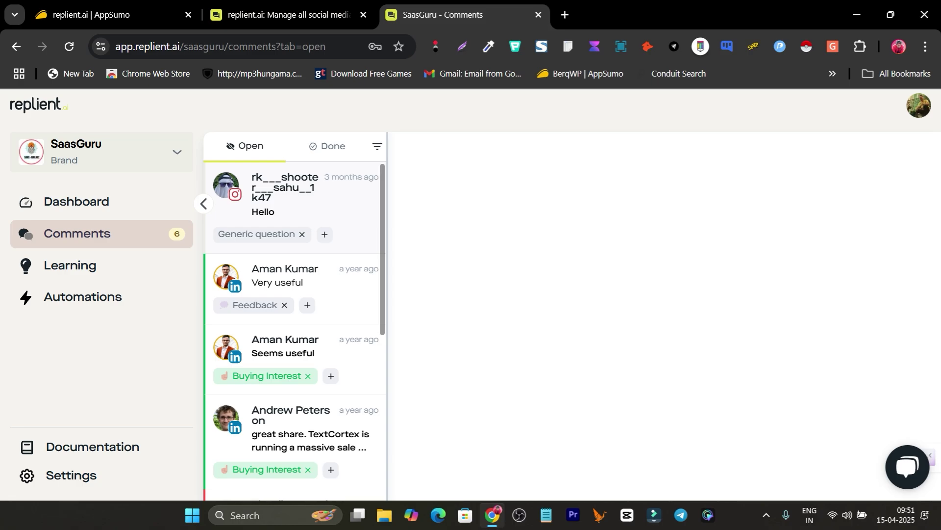
pyautogui.click(294, 207)
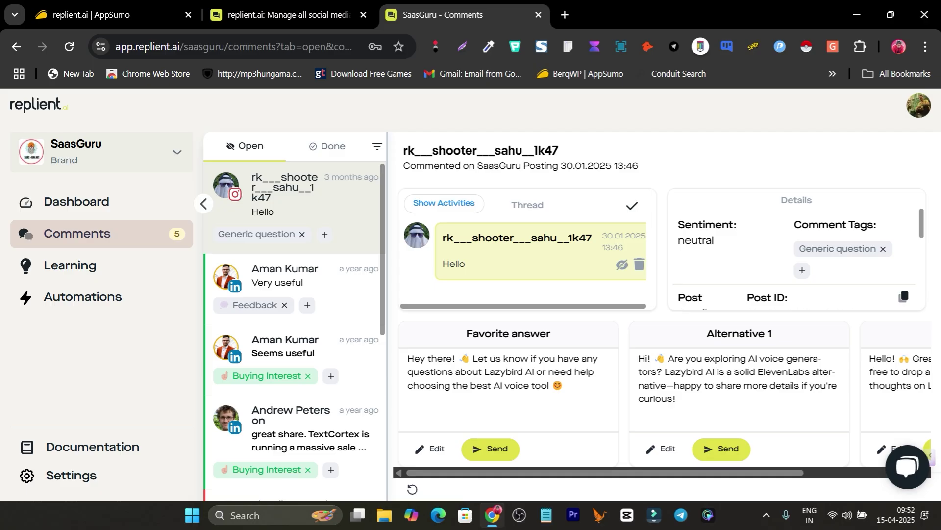
pyautogui.hscroll(3, 662, 392)
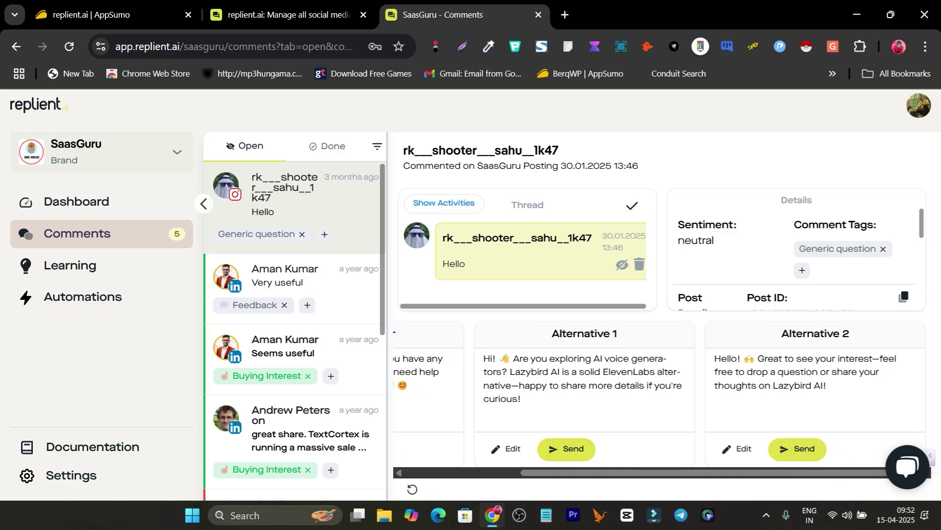
pyautogui.hscroll(-3, 662, 393)
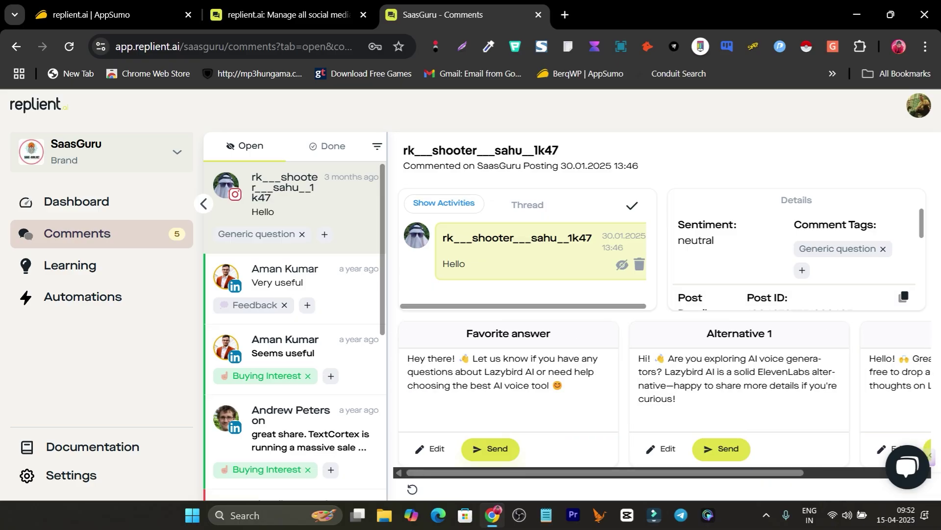
pyautogui.click(490, 449)
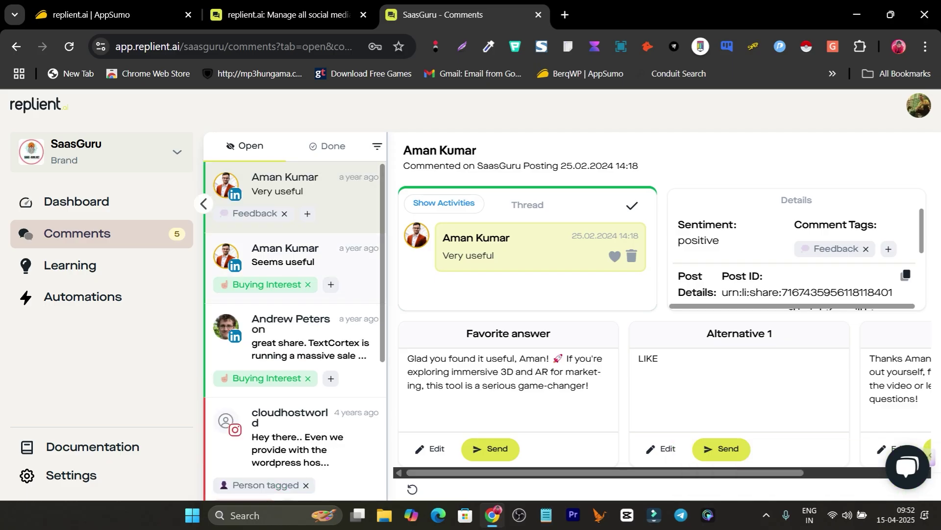
# Find the open Instagram comment about content being the king and send its Alternative 1 reply.
pyautogui.scroll(-2, 294, 319)
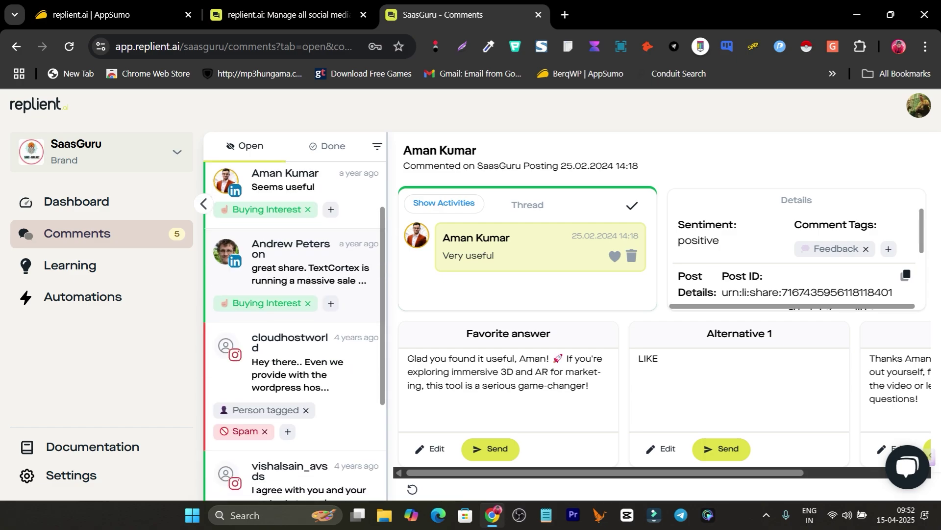
pyautogui.scroll(-3, 294, 329)
pyautogui.scroll(-1, 294, 331)
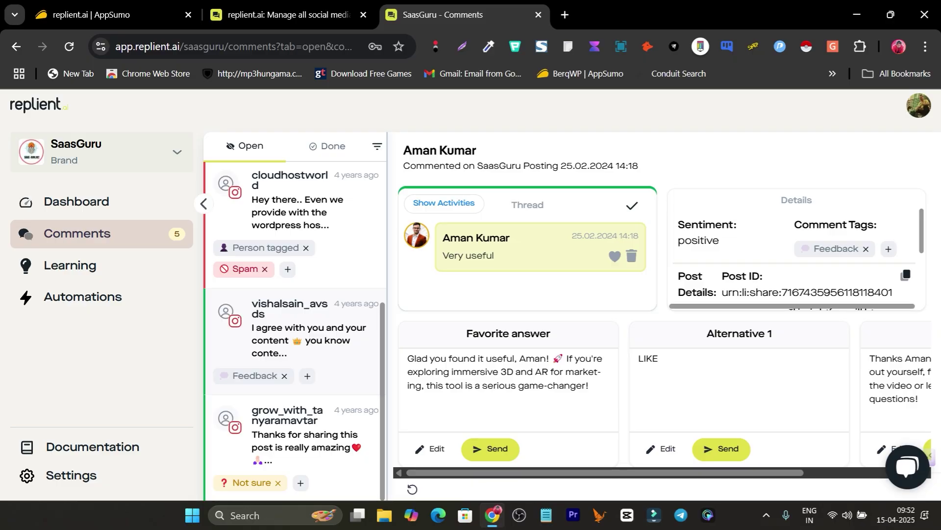
pyautogui.click(294, 338)
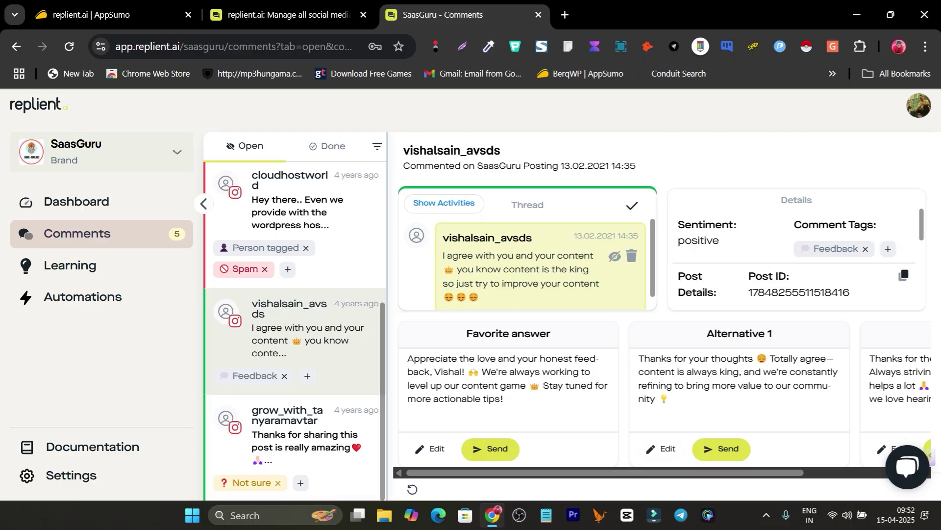
pyautogui.hscroll(2, 661, 392)
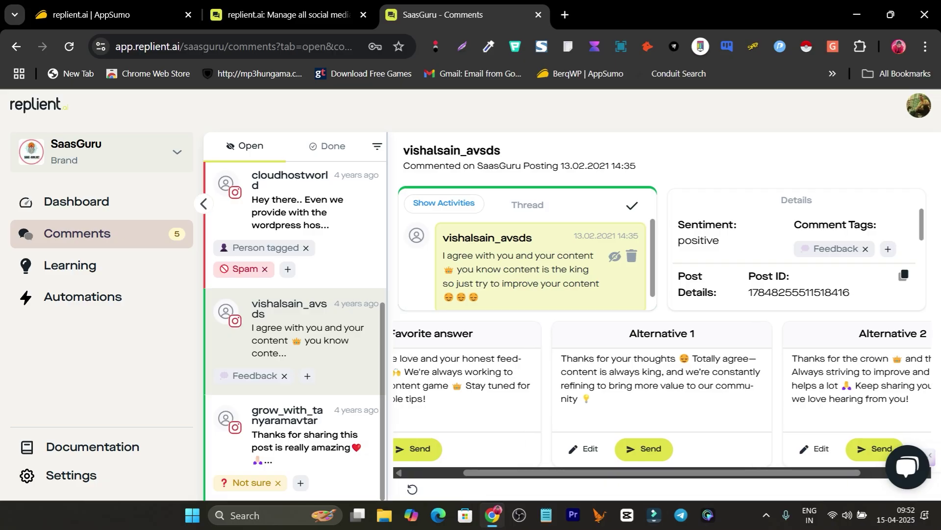
pyautogui.click(644, 448)
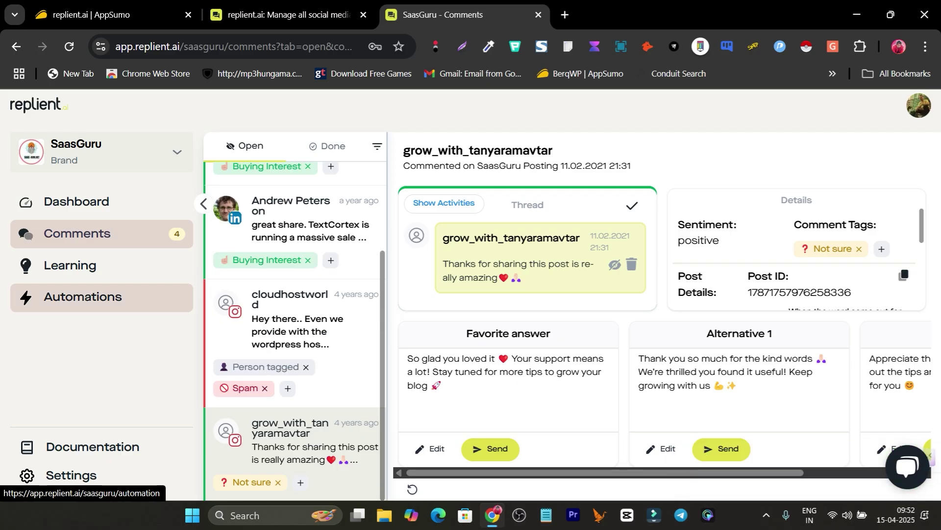
# Add an automation from the template "Answer all Facebook Comments automatically", toggling it off and back on.
pyautogui.click(83, 296)
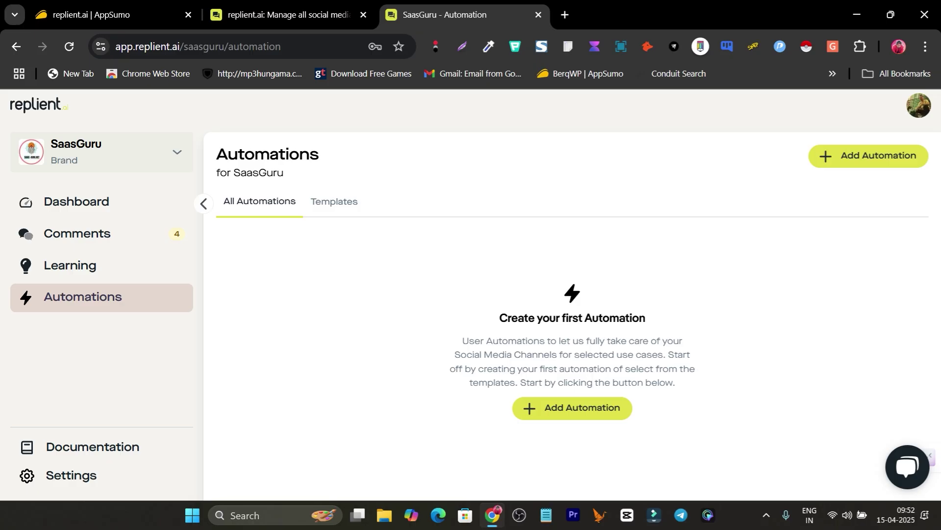
pyautogui.click(334, 201)
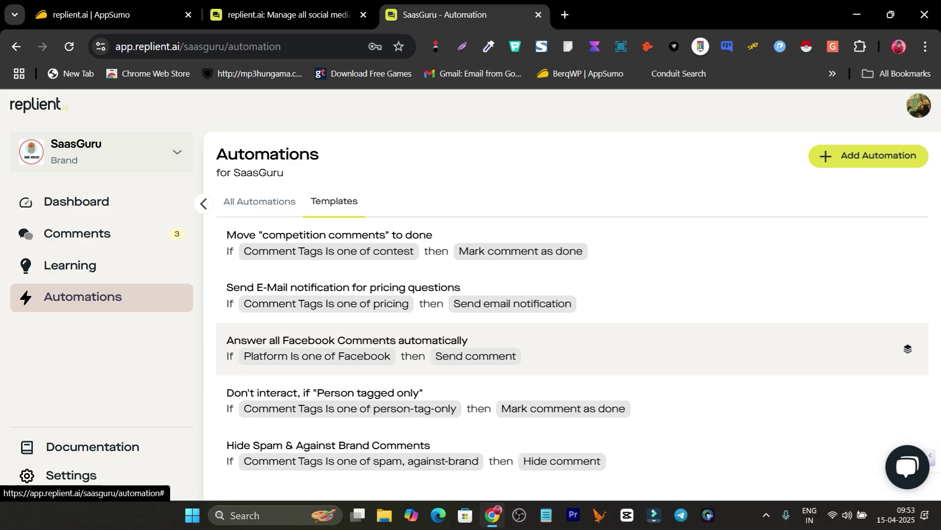
pyautogui.click(908, 348)
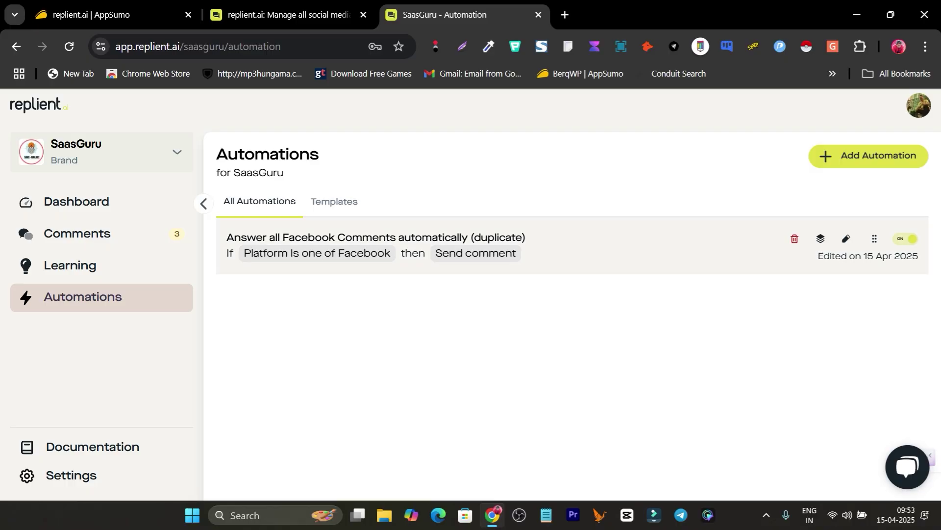
pyautogui.click(905, 238)
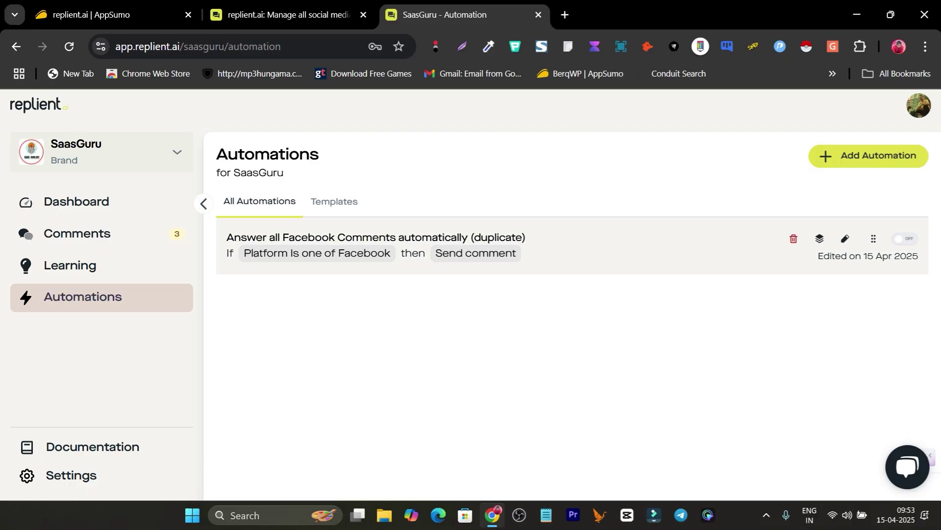
pyautogui.click(906, 239)
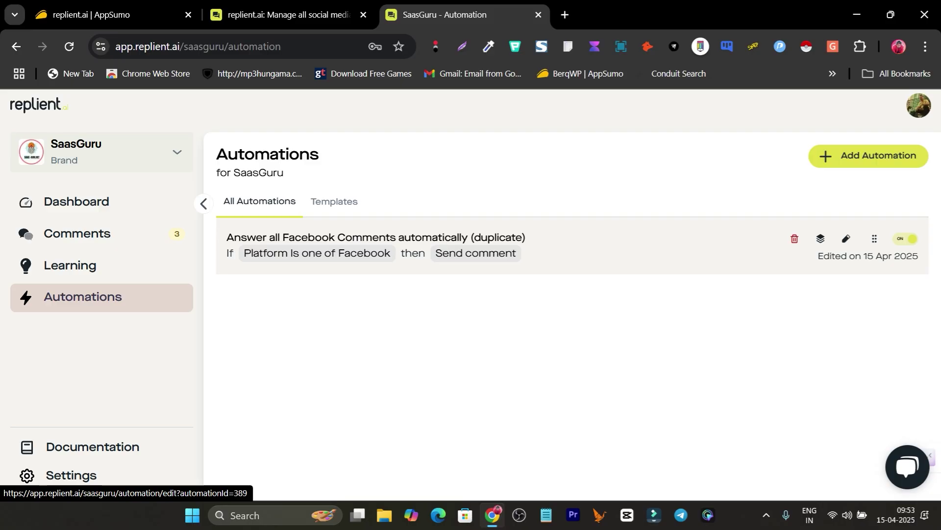
# Start a new automation with the IF condition Platform Is one of Instagram.
pyautogui.click(868, 155)
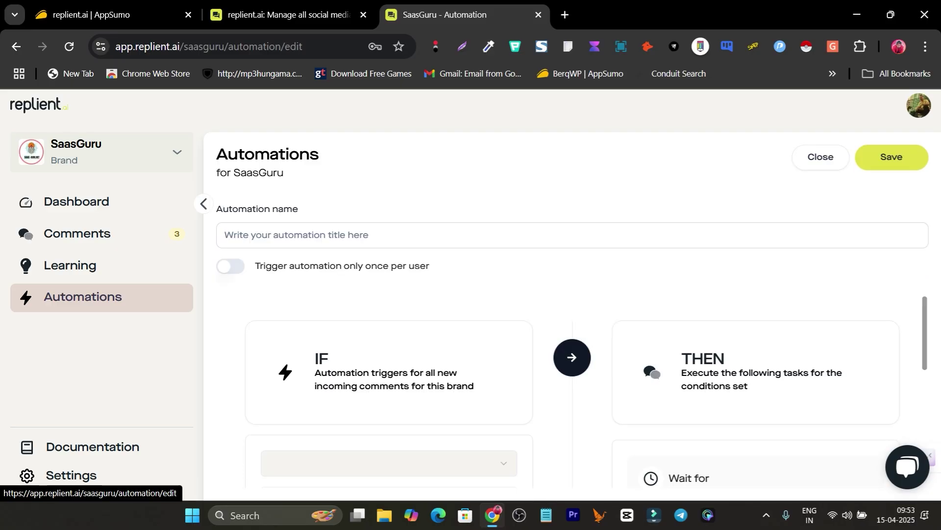
pyautogui.scroll(-3, 573, 393)
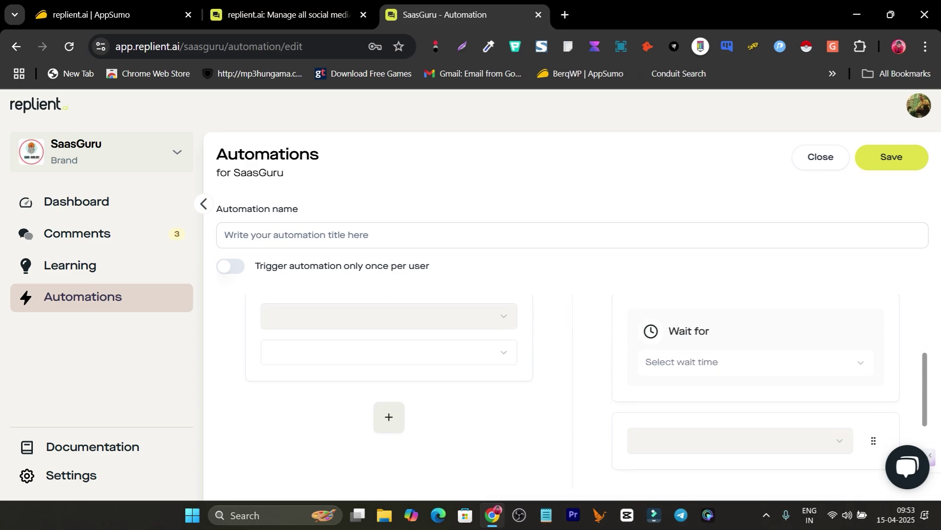
pyautogui.scroll(3, 572, 392)
pyautogui.scroll(-3, 573, 393)
pyautogui.click(389, 316)
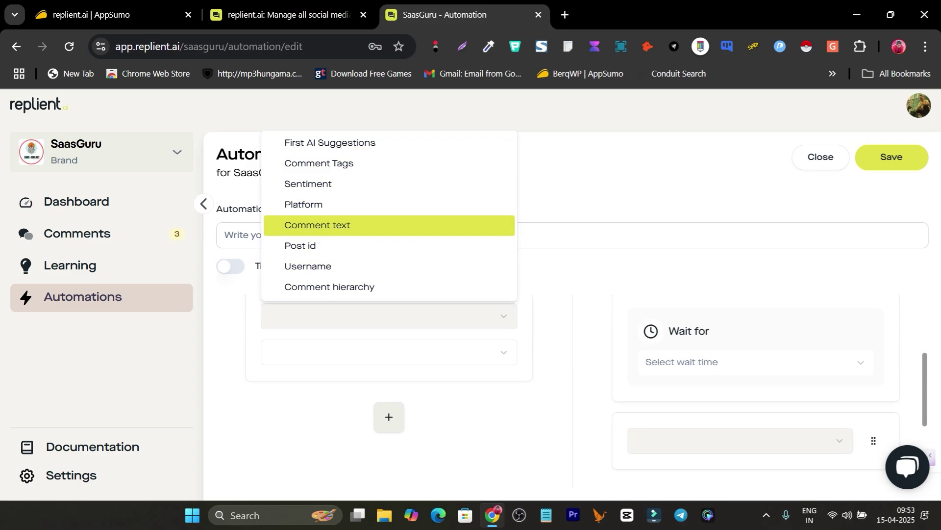
pyautogui.click(303, 204)
pyautogui.click(389, 352)
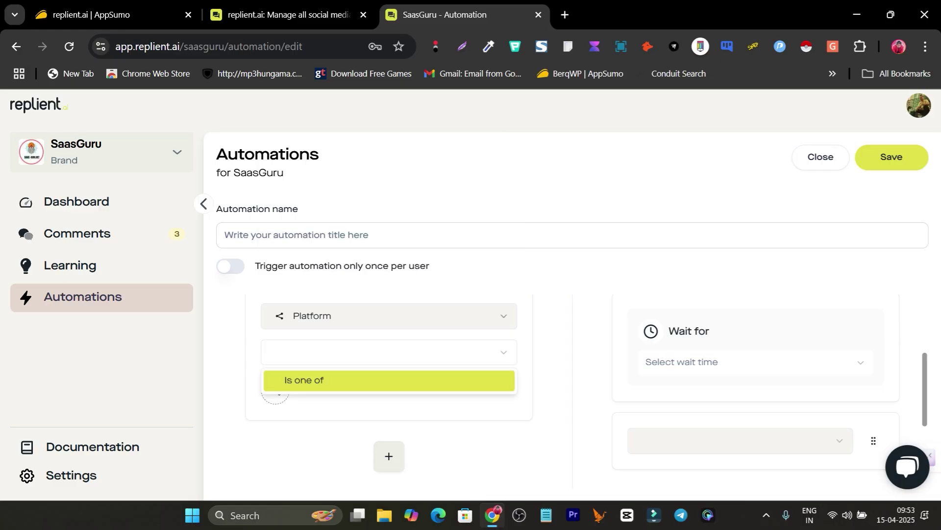
pyautogui.click(304, 380)
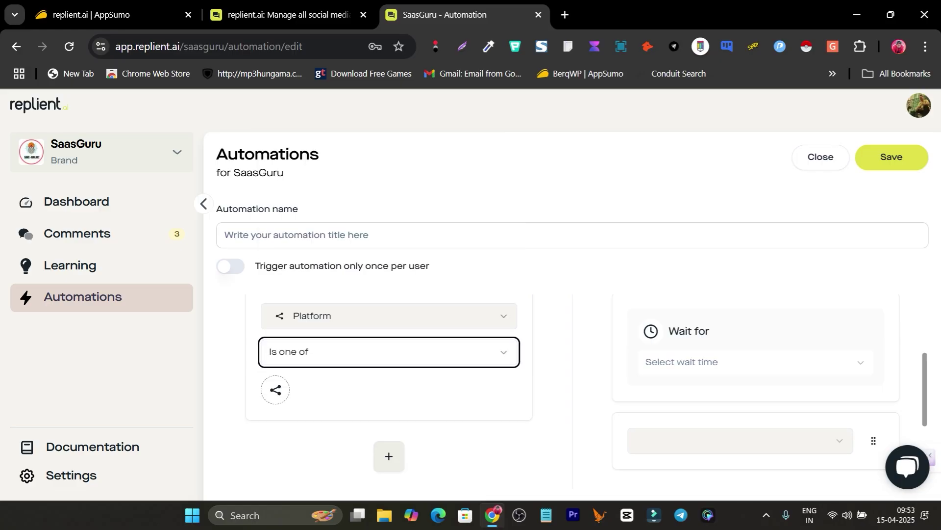
pyautogui.click(275, 389)
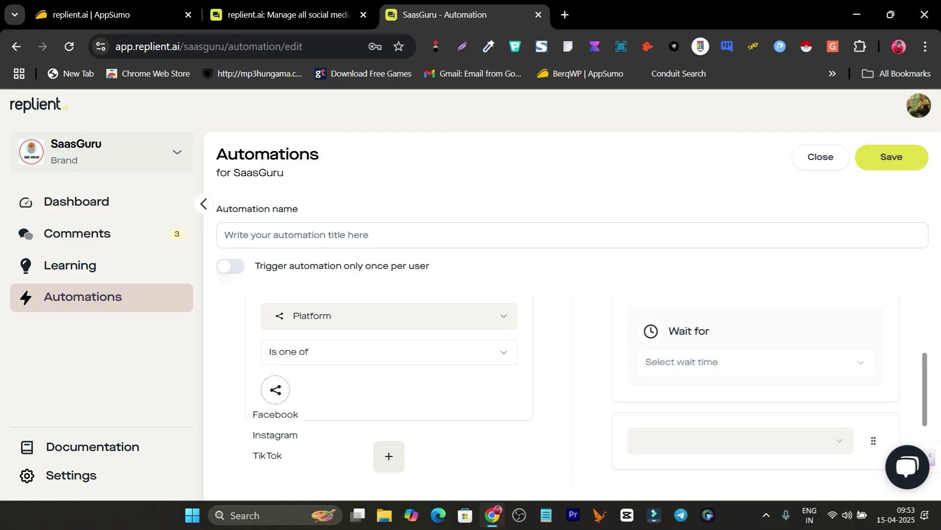
pyautogui.click(275, 435)
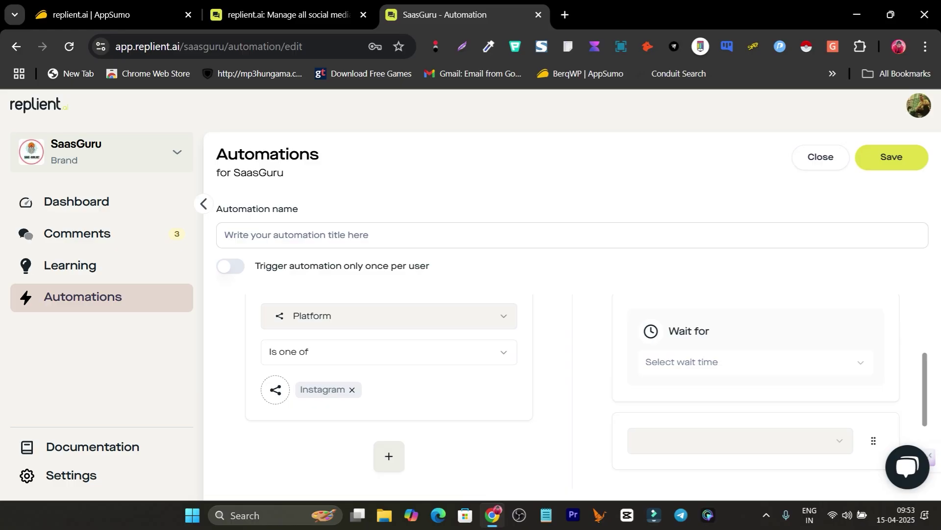
# Set the Wait for time in the automation's THEN section to 1 minute.
pyautogui.scroll(-3, 572, 390)
pyautogui.scroll(3, 572, 390)
pyautogui.scroll(3, 574, 392)
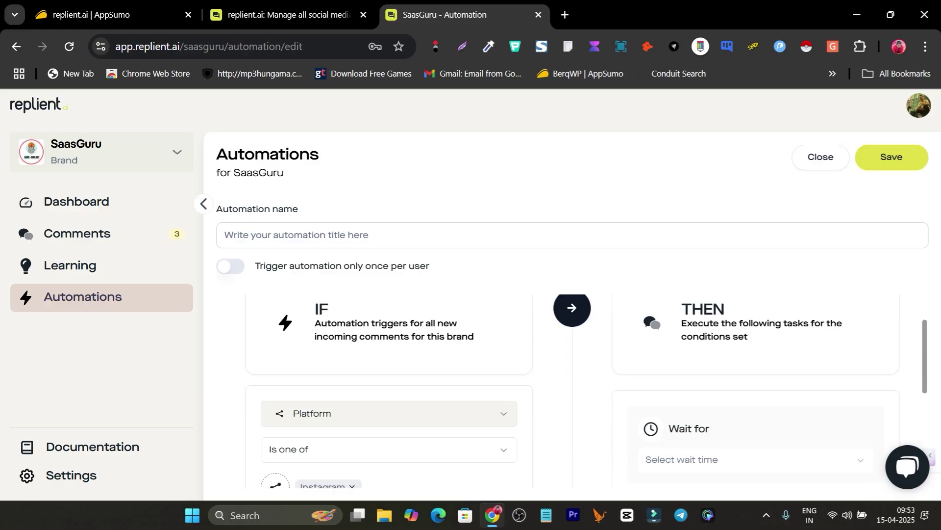
pyautogui.scroll(-5, 574, 392)
pyautogui.scroll(2, 573, 393)
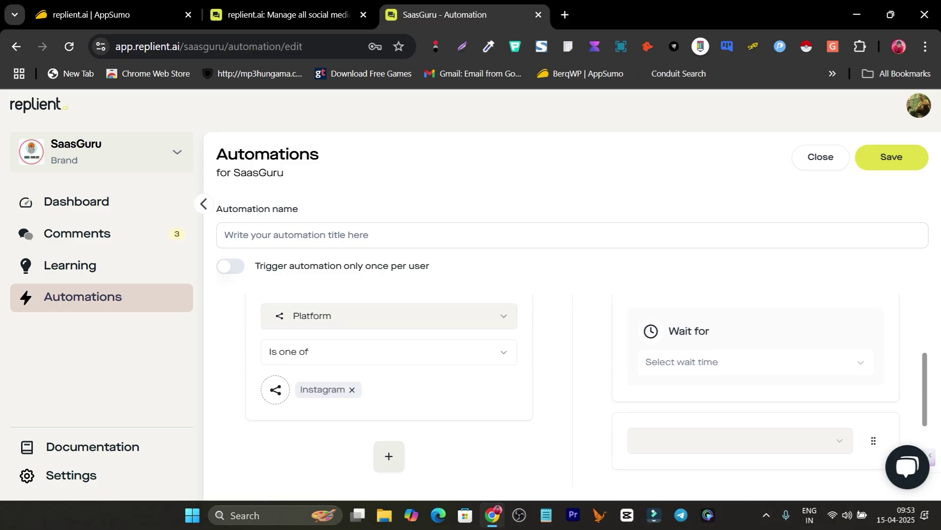
pyautogui.click(701, 362)
pyautogui.click(701, 209)
# Choose Send comment as the automation's THEN task.
pyautogui.scroll(-3, 573, 392)
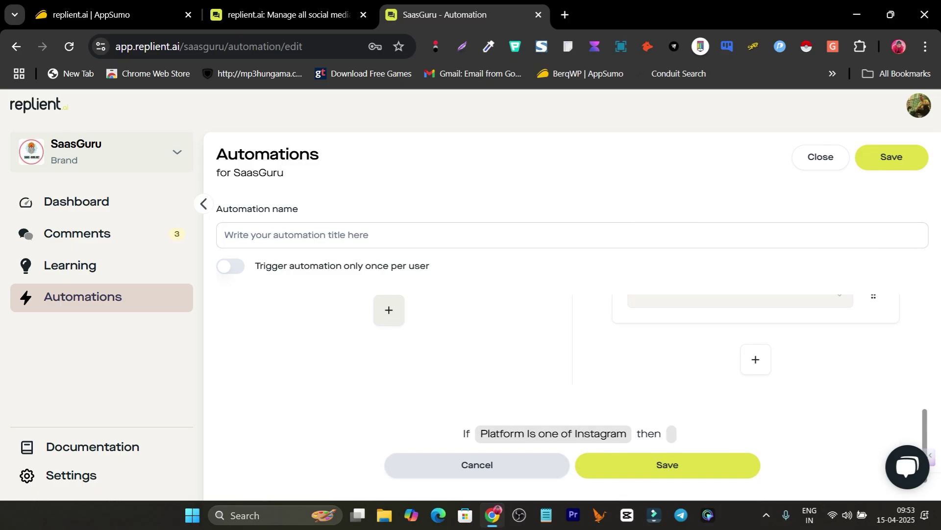
pyautogui.scroll(2, 574, 392)
pyautogui.click(739, 367)
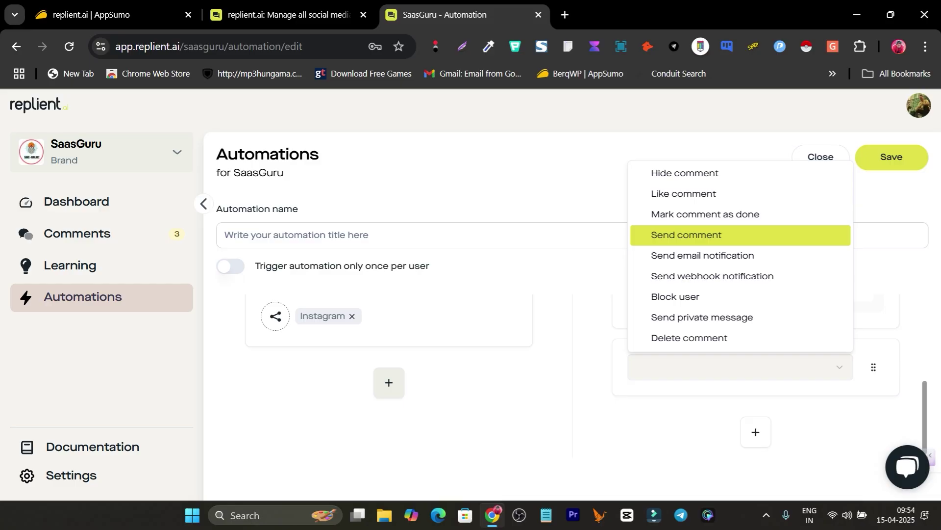
pyautogui.click(686, 235)
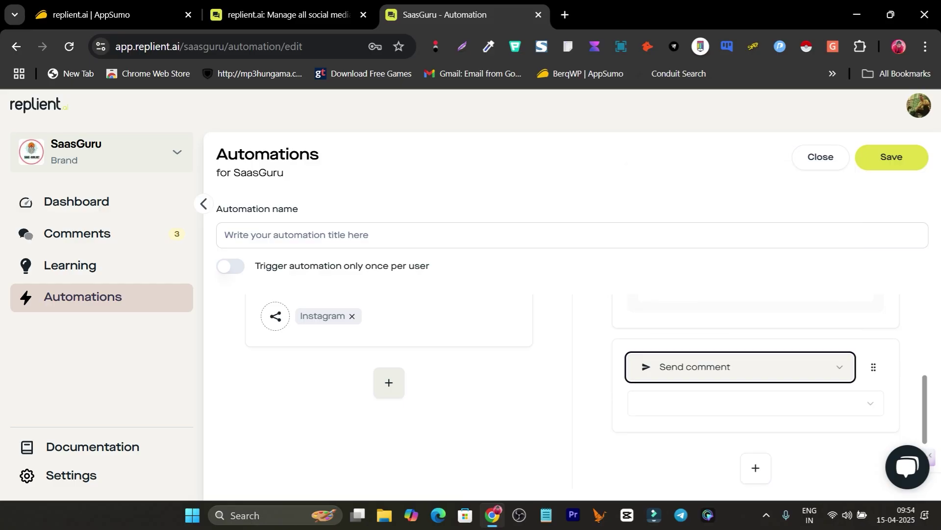
# Make the automation trigger only once per user and name it "Insta Reply".
pyautogui.scroll(2, 586, 392)
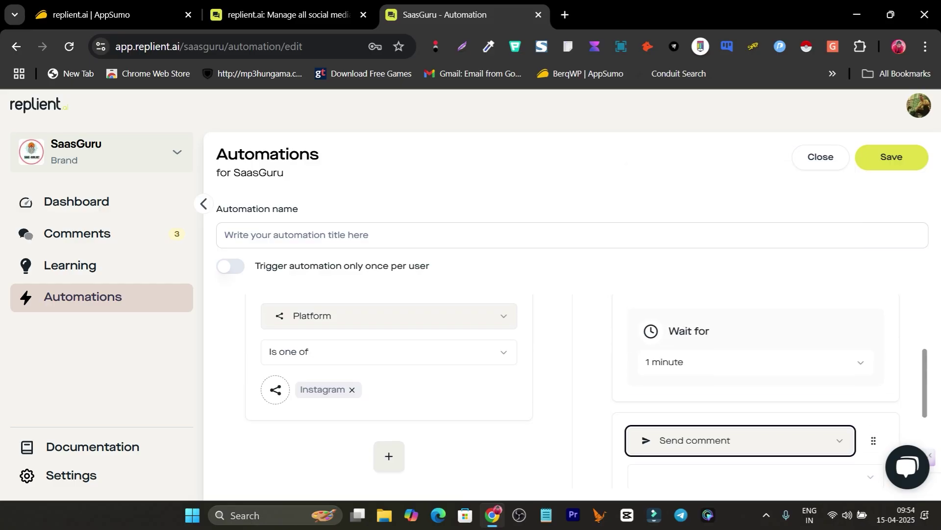
pyautogui.click(230, 266)
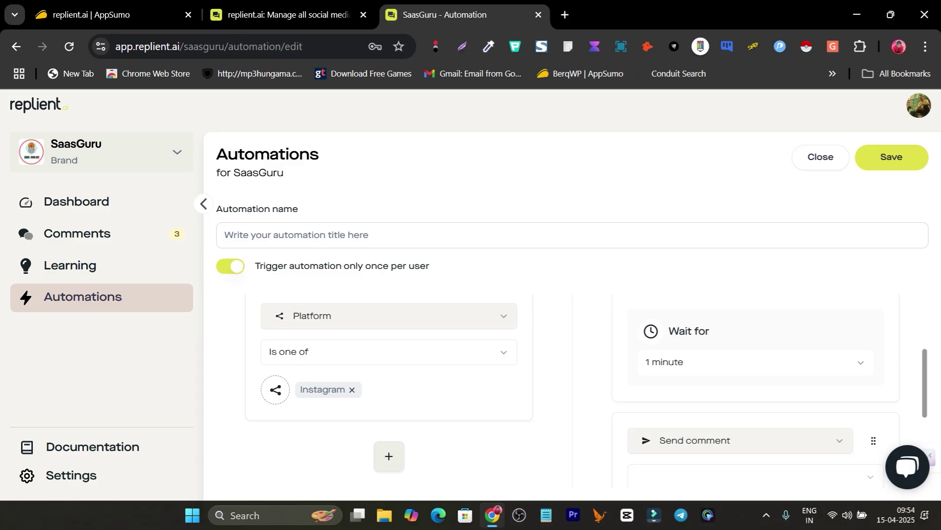
pyautogui.click(891, 157)
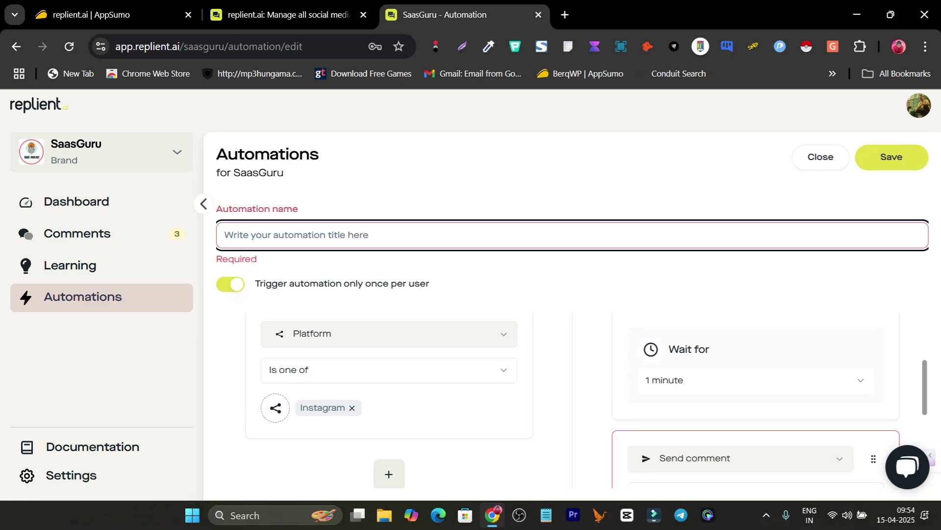
pyautogui.write('Insta')
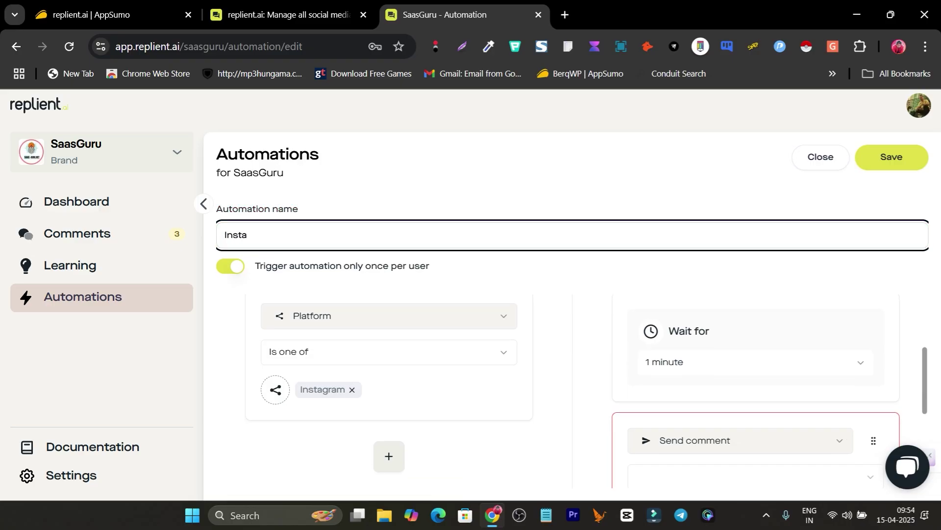
pyautogui.write(' Reply')
pyautogui.press('Tab')
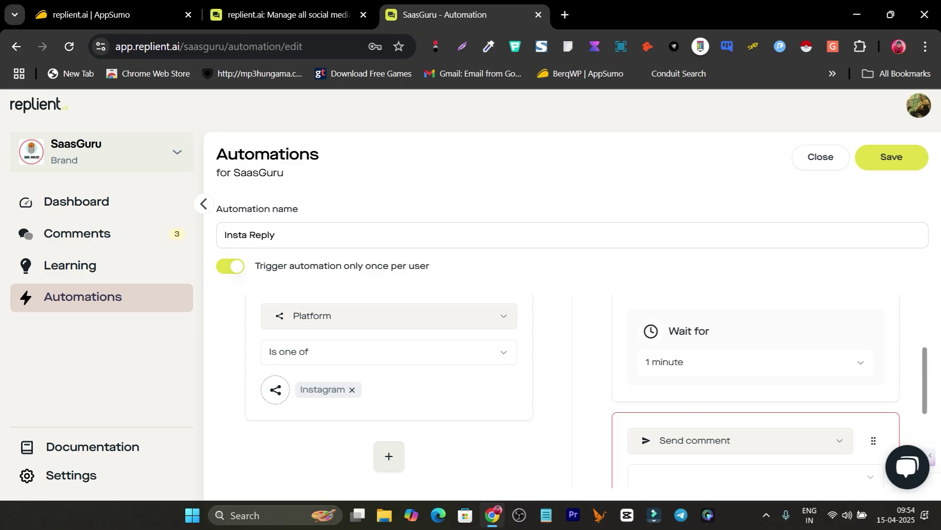
# Have the Send comment task use the First AI suggestion and save the automation.
pyautogui.scroll(-5, 736, 392)
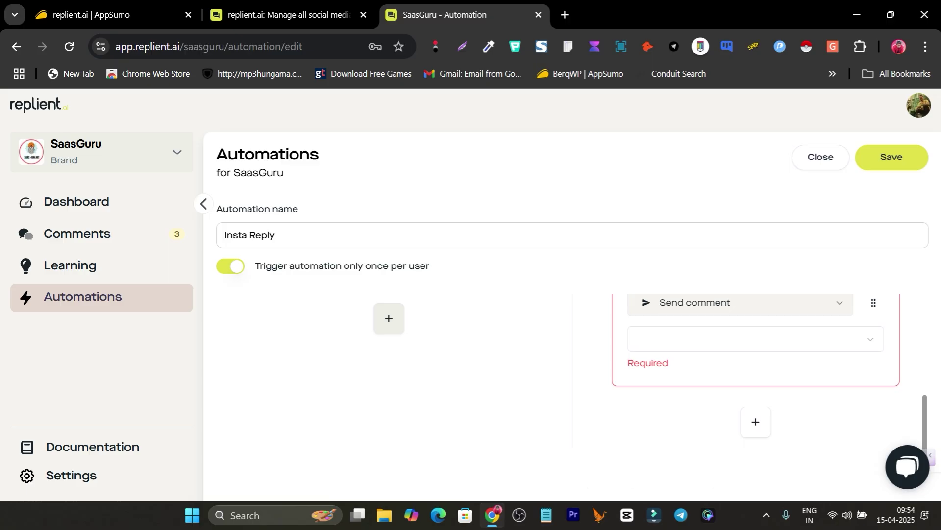
pyautogui.scroll(1, 745, 392)
pyautogui.click(755, 412)
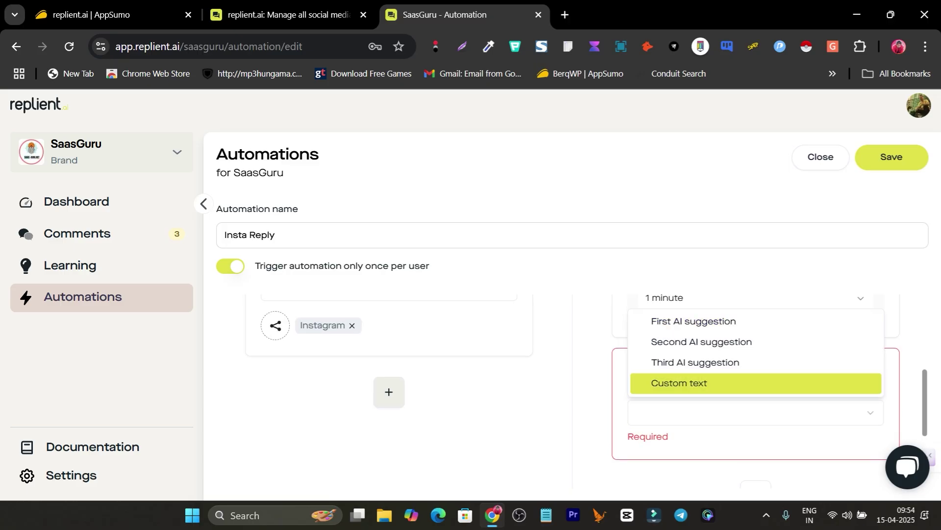
pyautogui.press('Up')
pyautogui.press('Up')
pyautogui.click(693, 321)
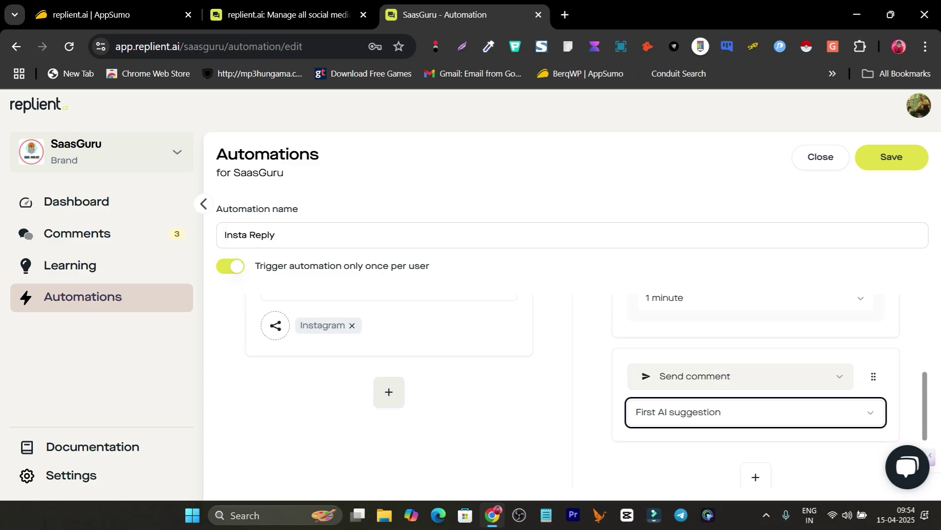
pyautogui.scroll(-3, 755, 393)
pyautogui.click(667, 454)
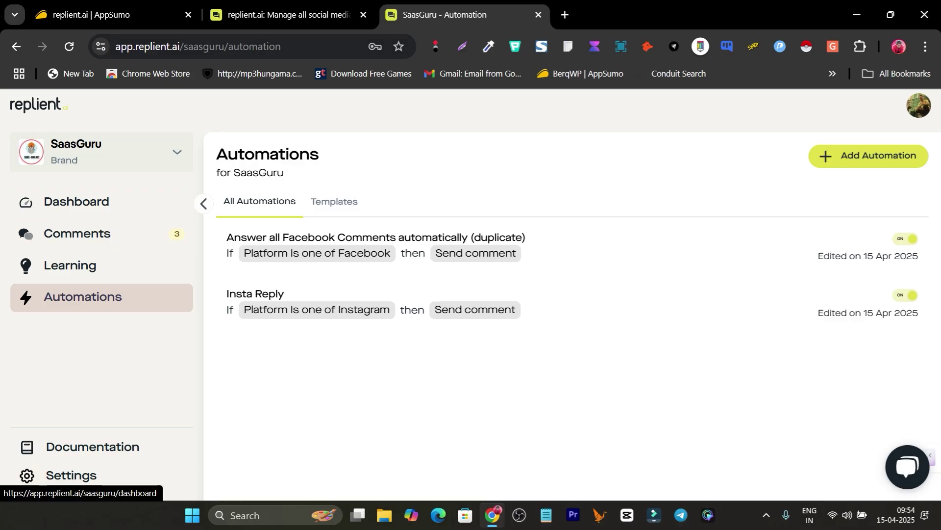
# Switch to the AppSumo listing for replient.ai and highlight its discounted one-time price.
pyautogui.click(113, 15)
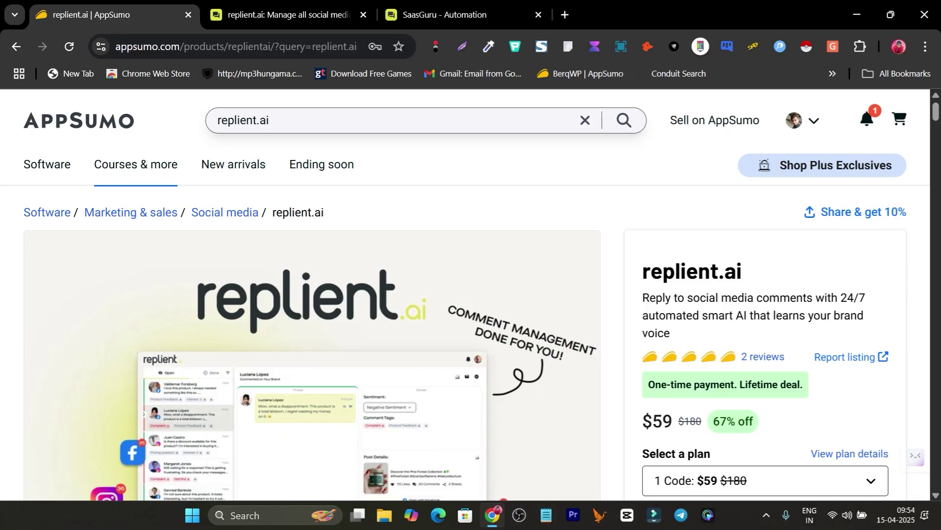
pyautogui.scroll(-2, 233, 167)
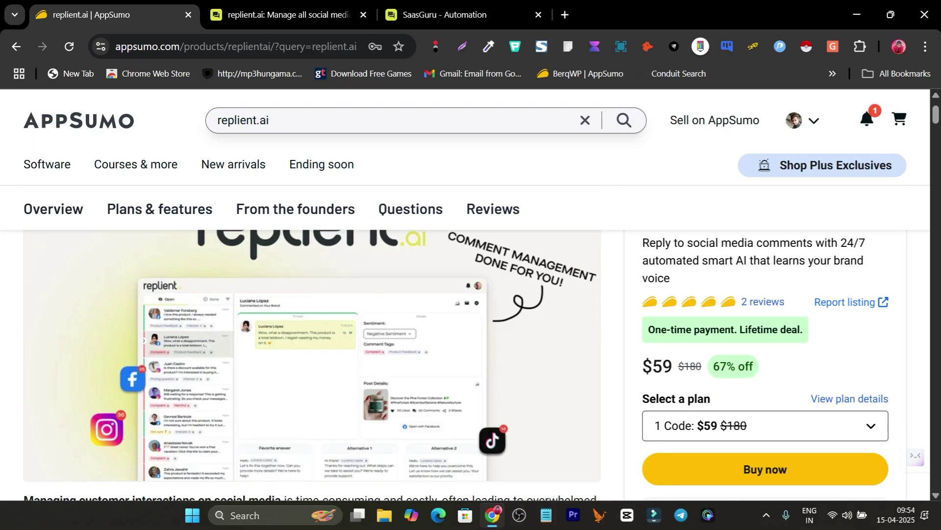
pyautogui.doubleClick(657, 366)
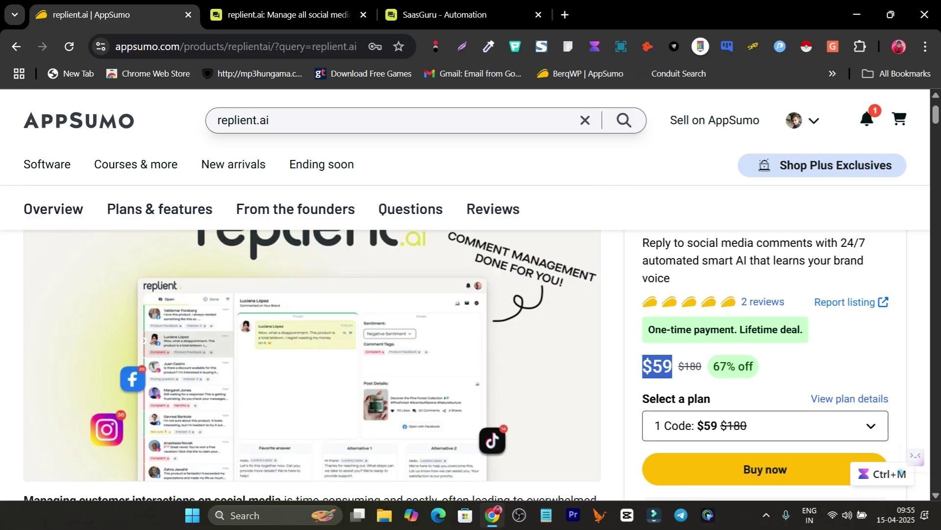
# Open the pricing page on the replient.ai website and highlight the Lite plan's monthly price.
pyautogui.hotkey('ctrl', 'Tab')
pyautogui.hotkey('ctrl', 'Tab')
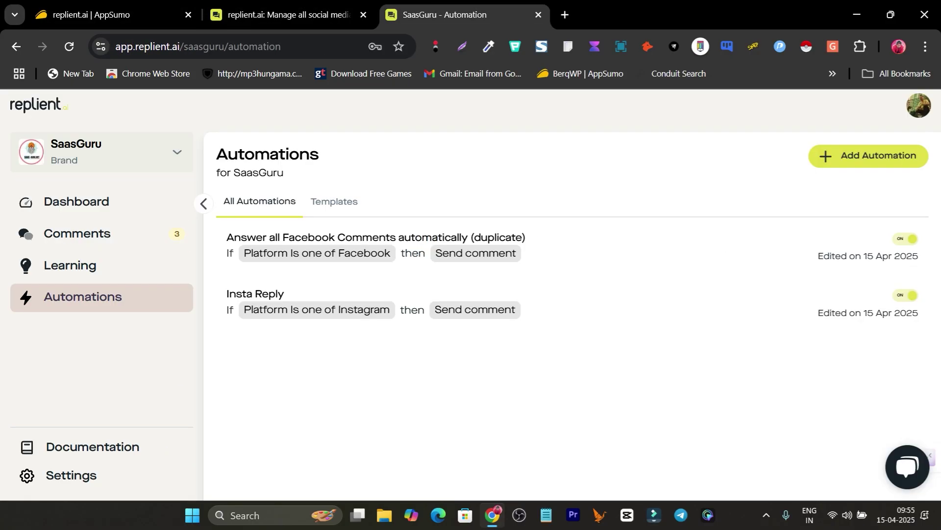
pyautogui.click(284, 14)
pyautogui.click(355, 126)
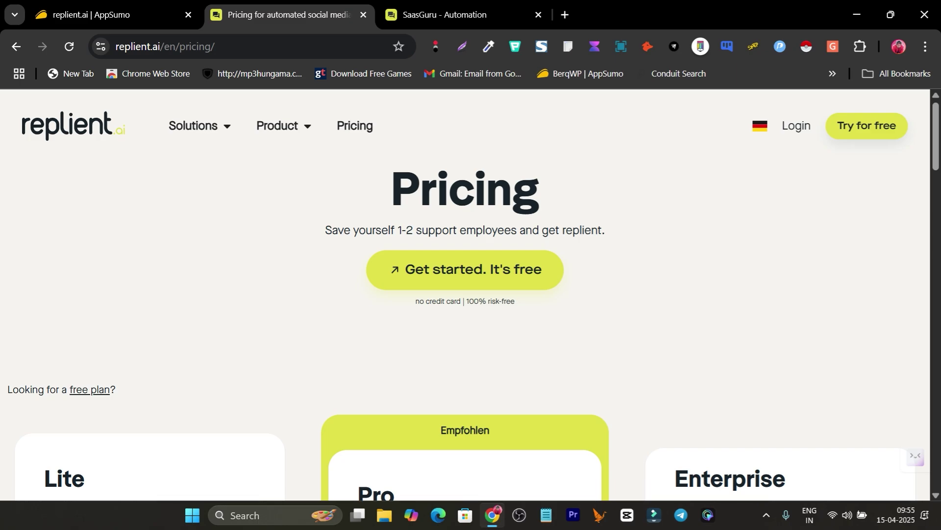
pyautogui.scroll(-6, 465, 295)
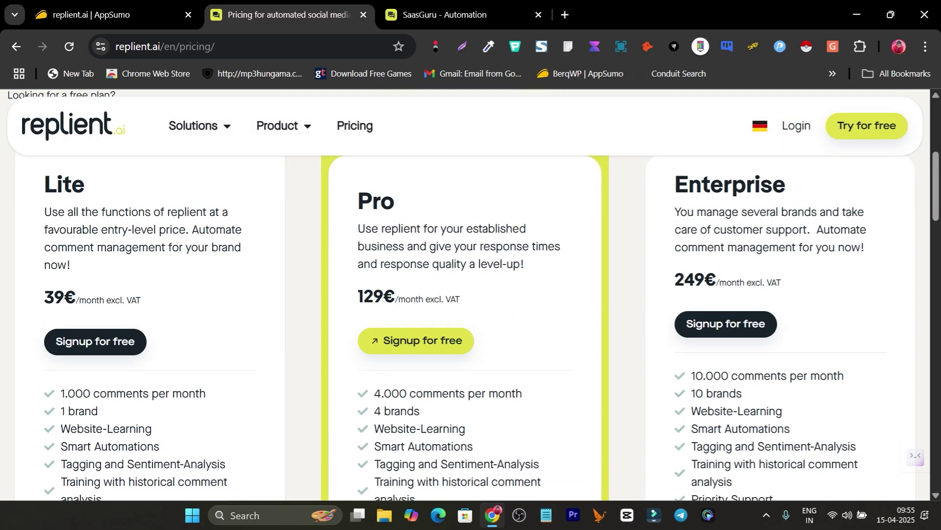
pyautogui.moveTo(44, 297); pyautogui.dragTo(76, 297)
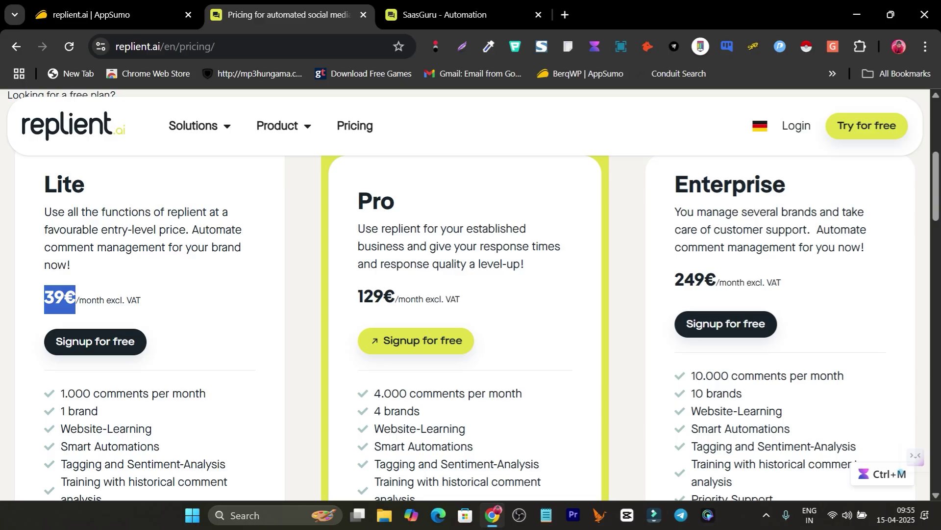
# Return to the AppSumo listing and compare the prices and features of Plan 1, Plan 2 and Plan 3.
pyautogui.click(115, 15)
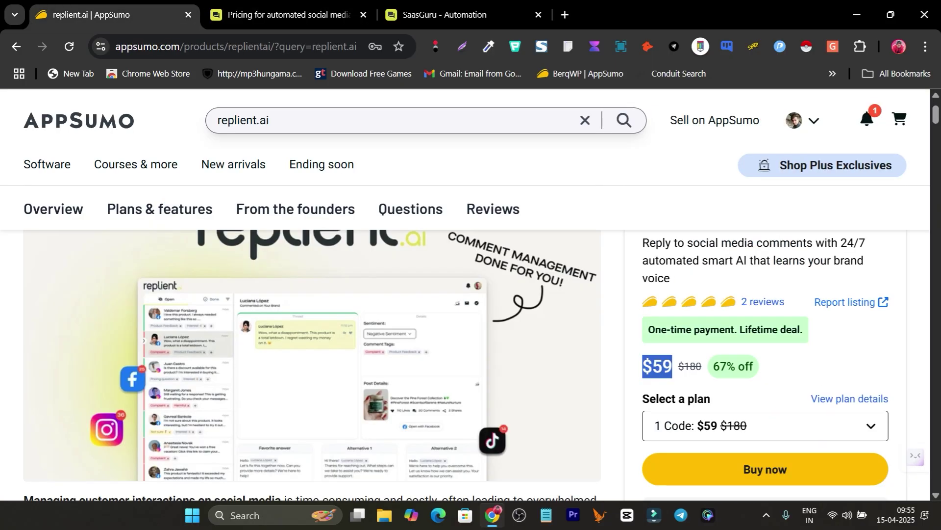
pyautogui.click(675, 387)
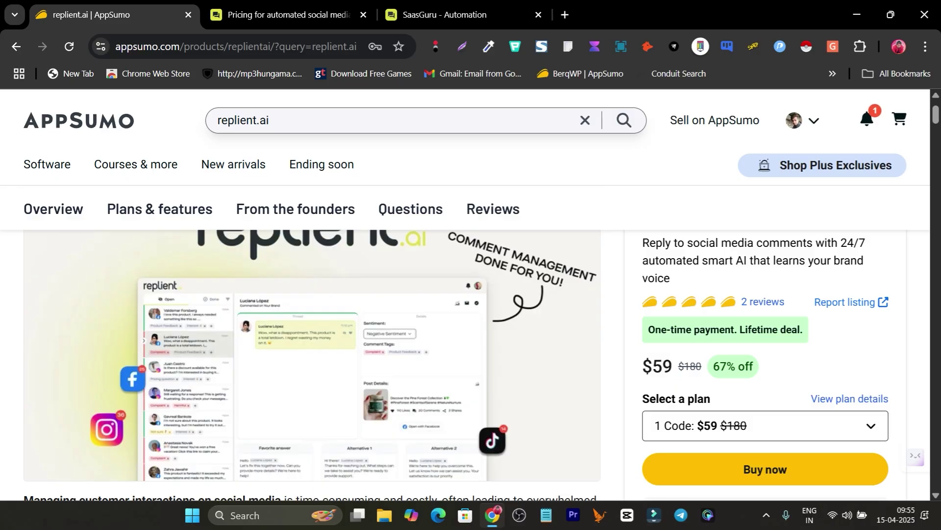
pyautogui.click(159, 208)
pyautogui.scroll(-1, 466, 294)
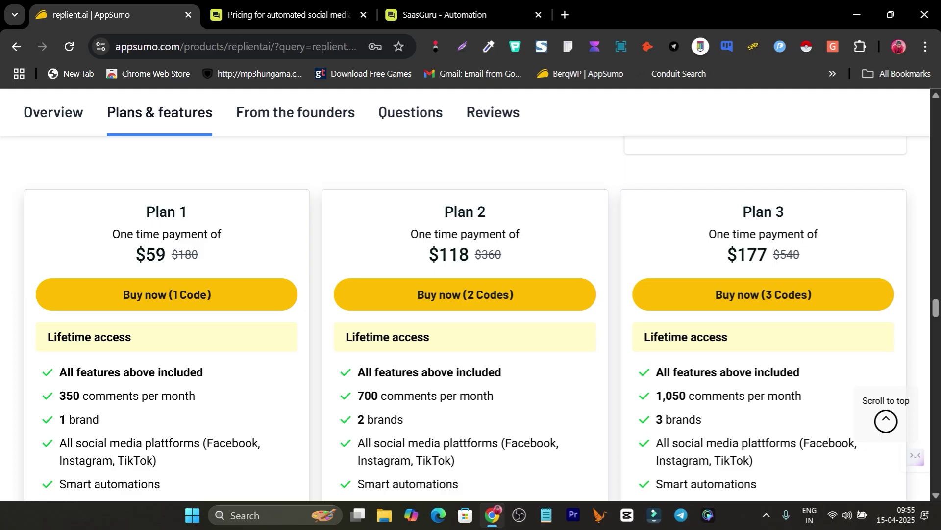
pyautogui.scroll(-1, 466, 294)
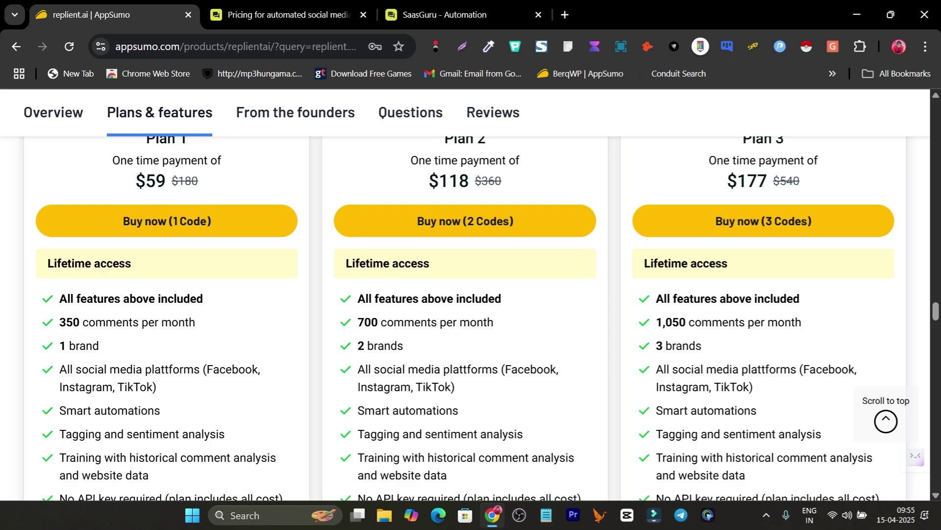
pyautogui.scroll(-3, 468, 317)
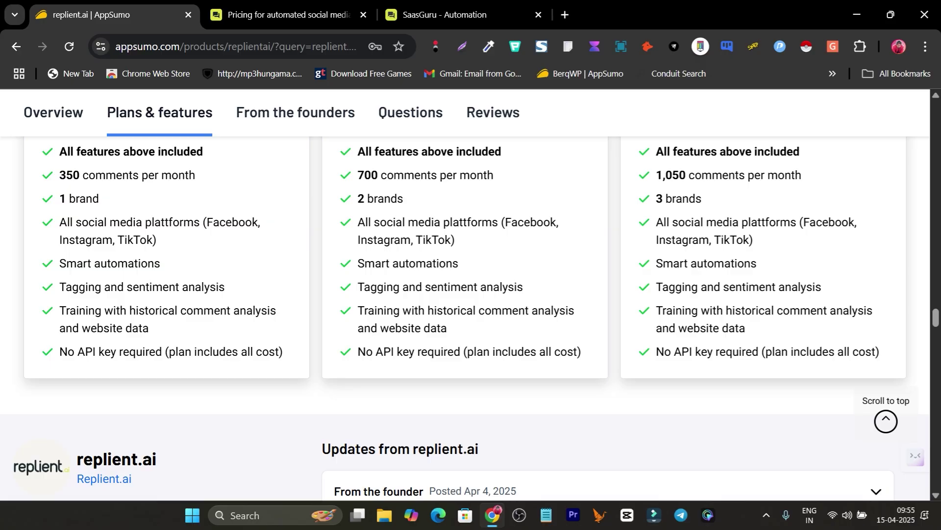
pyautogui.scroll(4, 468, 294)
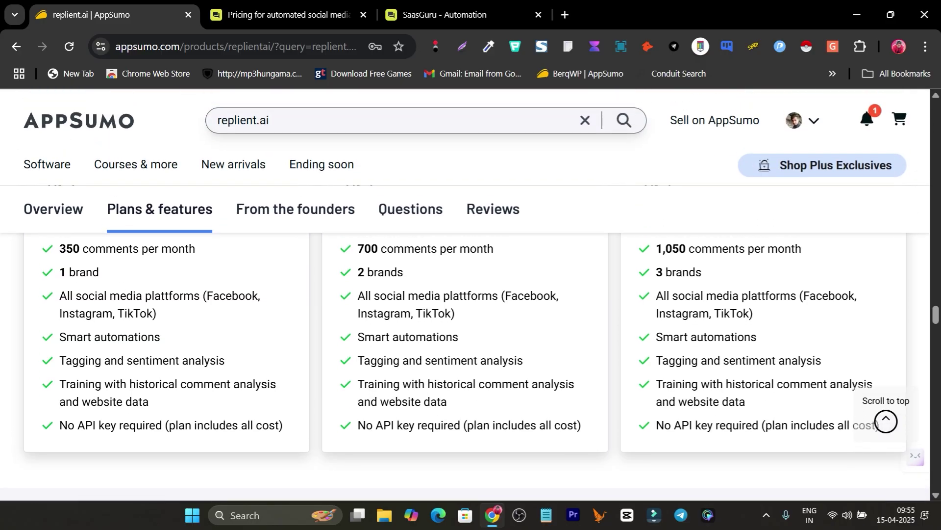
pyautogui.scroll(3, 469, 294)
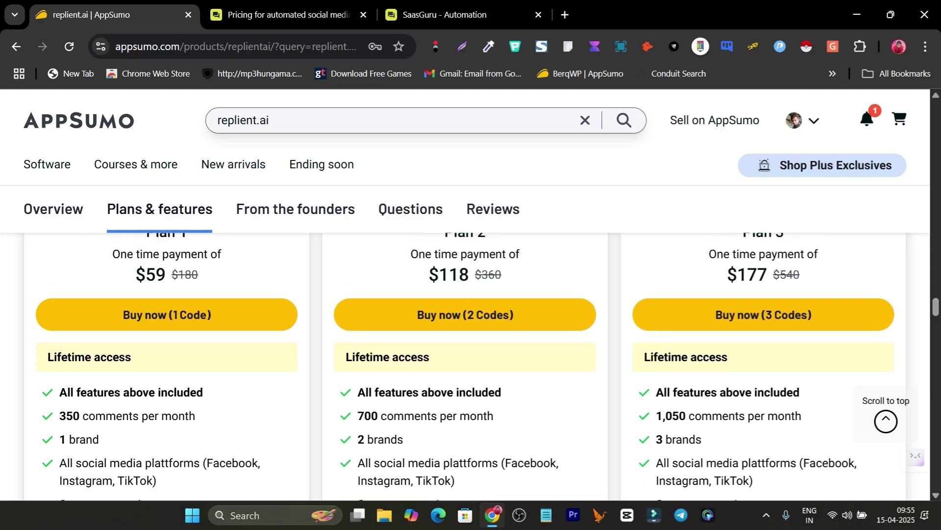
pyautogui.scroll(-3, 469, 294)
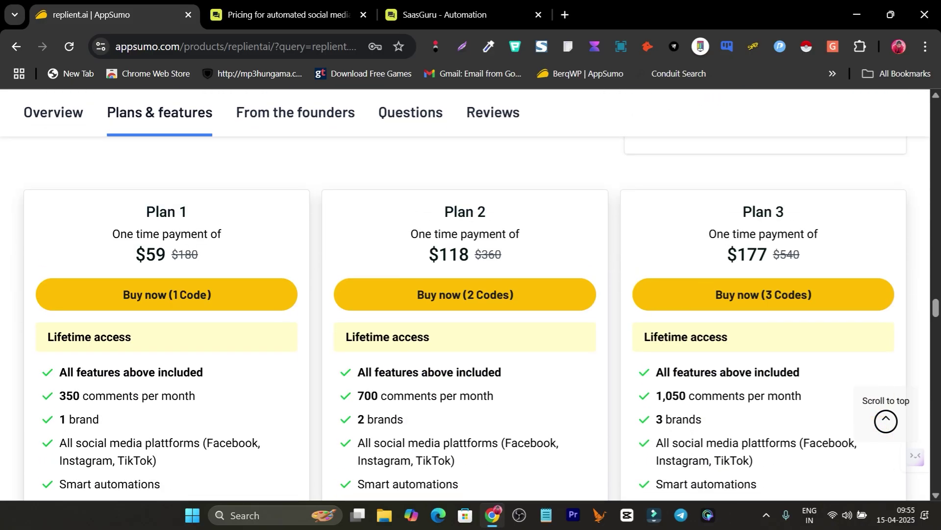
# Highlight the brand allowances of Plan 2 and Plan 3, and look over the remaining plan features.
pyautogui.tripleClick(380, 419)
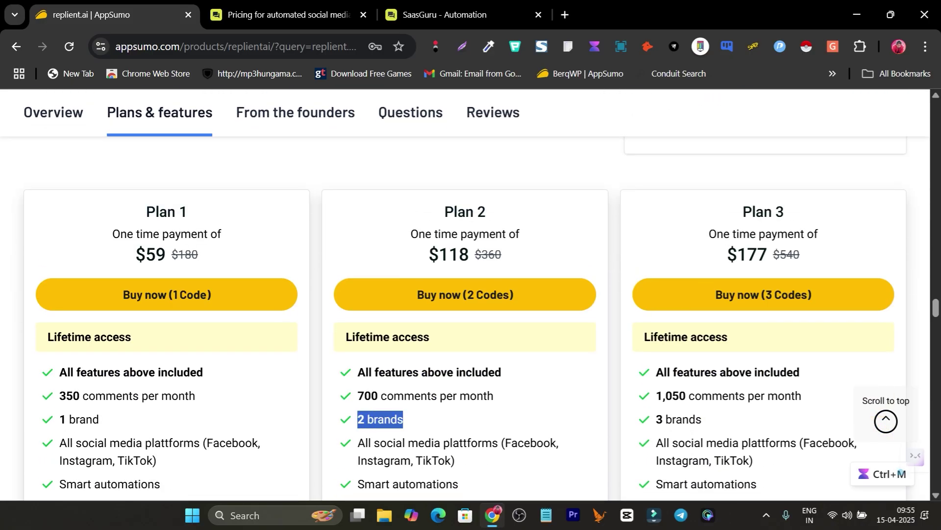
pyautogui.scroll(-1, 468, 294)
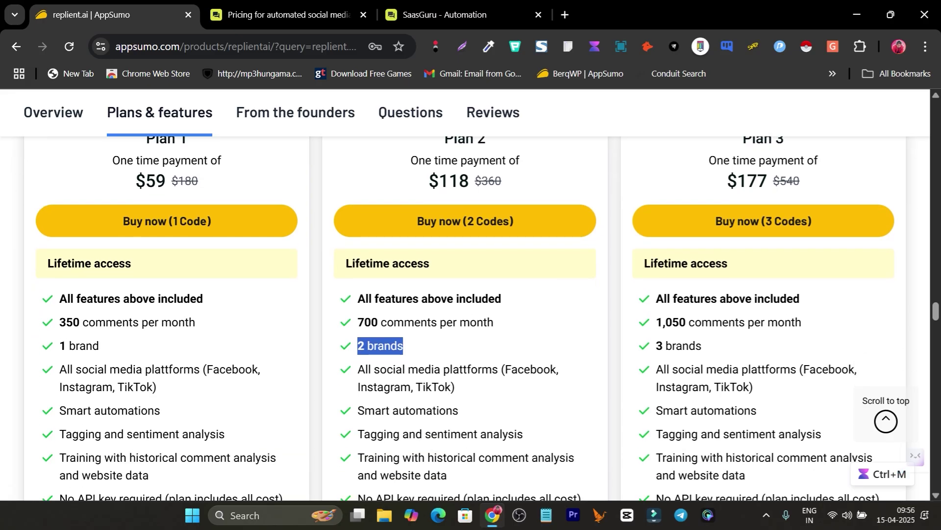
pyautogui.tripleClick(679, 346)
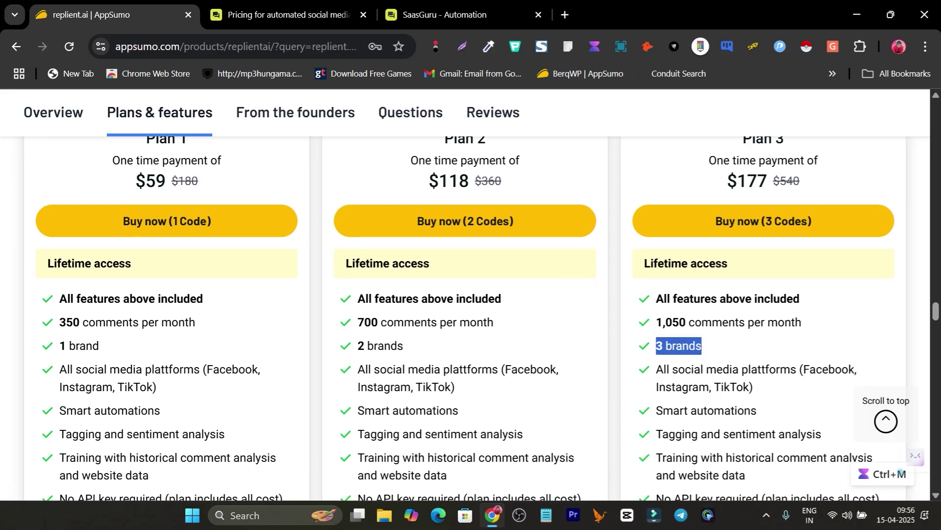
pyautogui.scroll(-3, 469, 294)
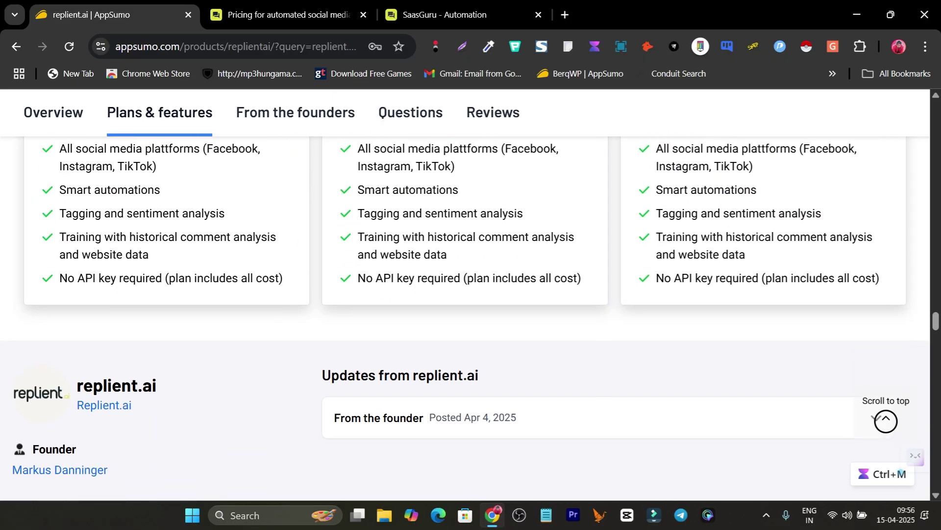